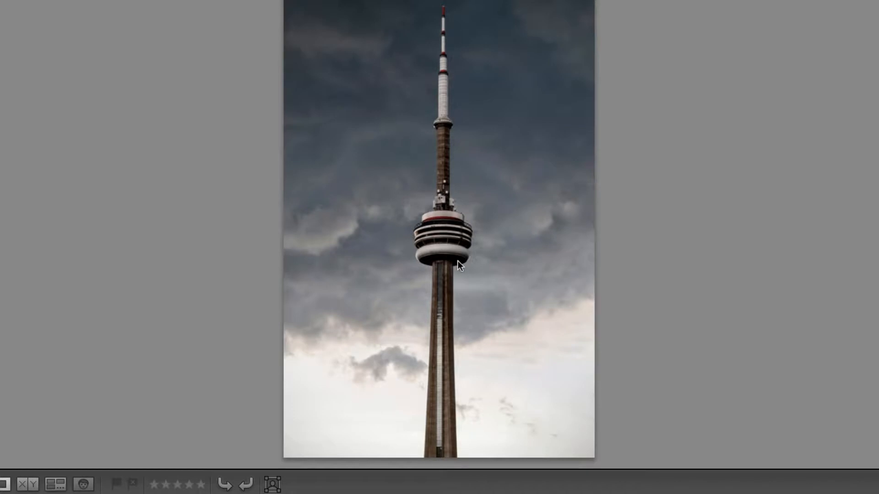
left_click(26, 485)
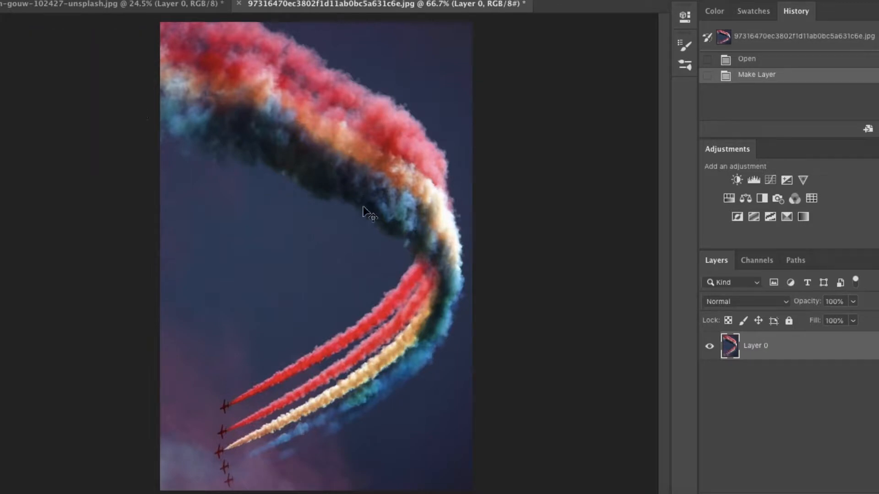
Step: Bring the smoke-trail picture into the tower document as a layer and enlarge it with Free Transform to about the canvas width
left_click_drag(366, 212, 334, 293)
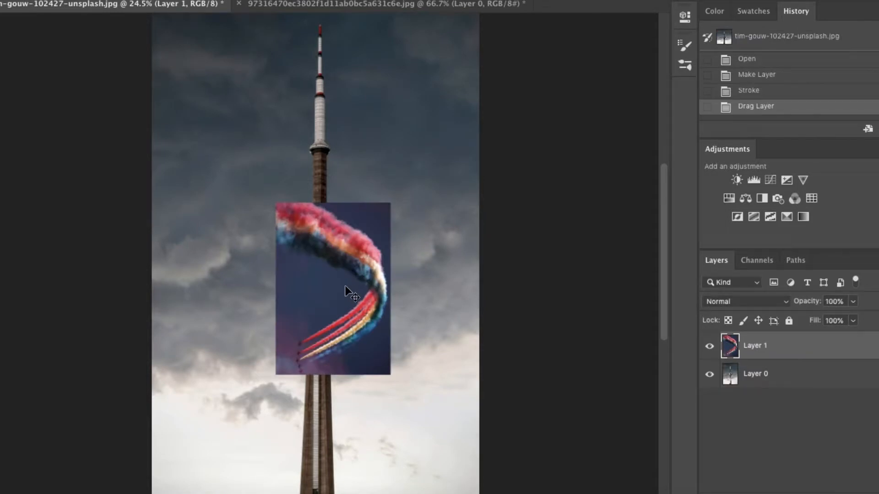
key("ctrl+t")
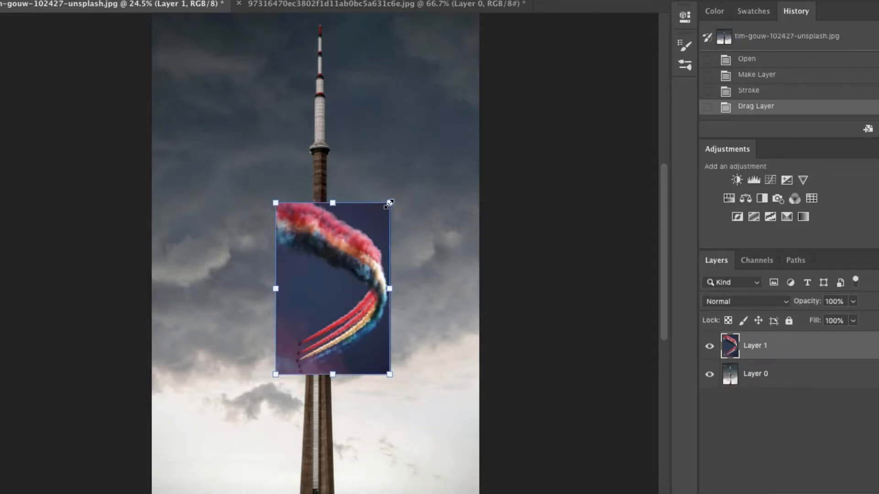
left_click_drag(389, 202, 490, 66)
left_click_drag(412, 160, 289, 274)
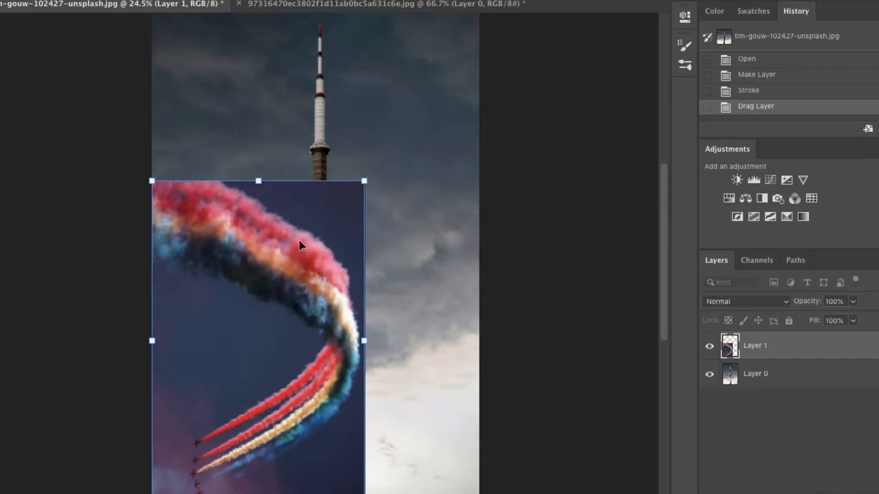
left_click_drag(362, 183, 477, 15)
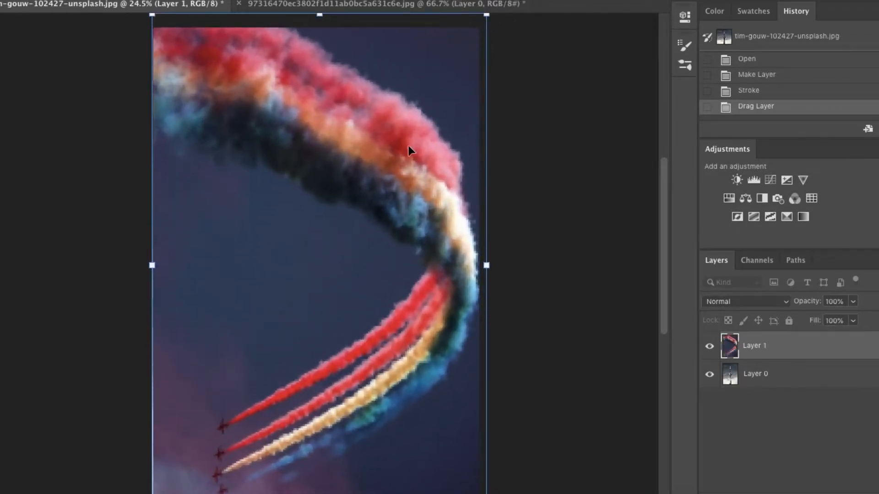
Step: Fit the smoke-trail layer to the canvas edges, apply the transform, and nudge the layer slightly down
left_click_drag(408, 147, 408, 133)
scroll(442, 124, "down", 3)
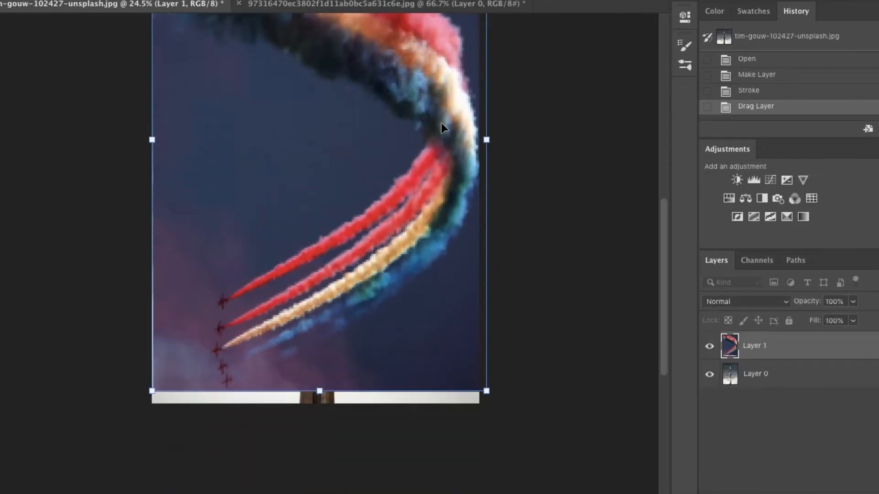
left_click_drag(408, 344, 471, 393)
left_click_drag(435, 304, 435, 315)
scroll(445, 131, "up", 5)
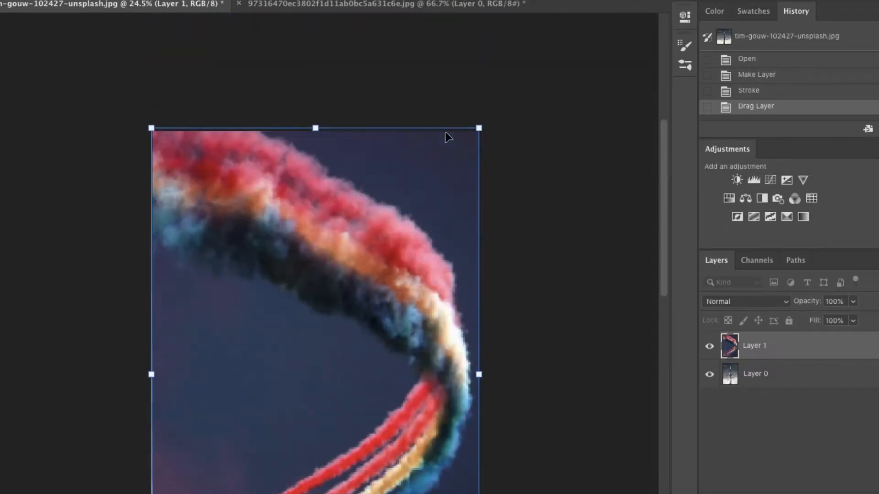
scroll(445, 131, "down", 4)
scroll(445, 131, "up", 1)
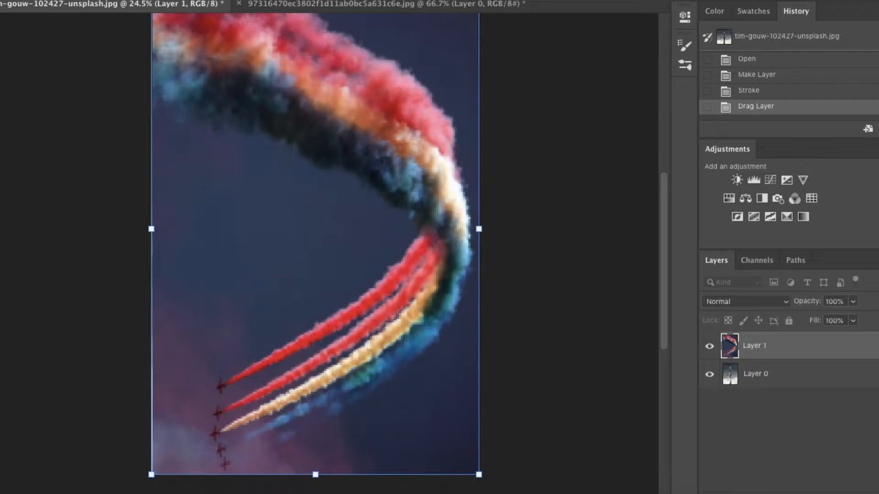
key("Return")
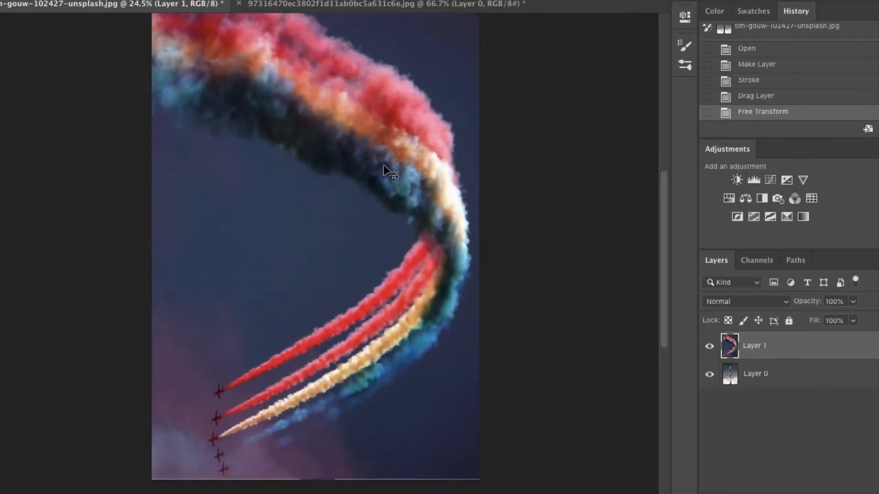
mouse_move(383, 165)
left_mouse_down()
mouse_move(383, 180)
mouse_move(383, 172)
left_mouse_up()
scroll(506, 125, "up", 2)
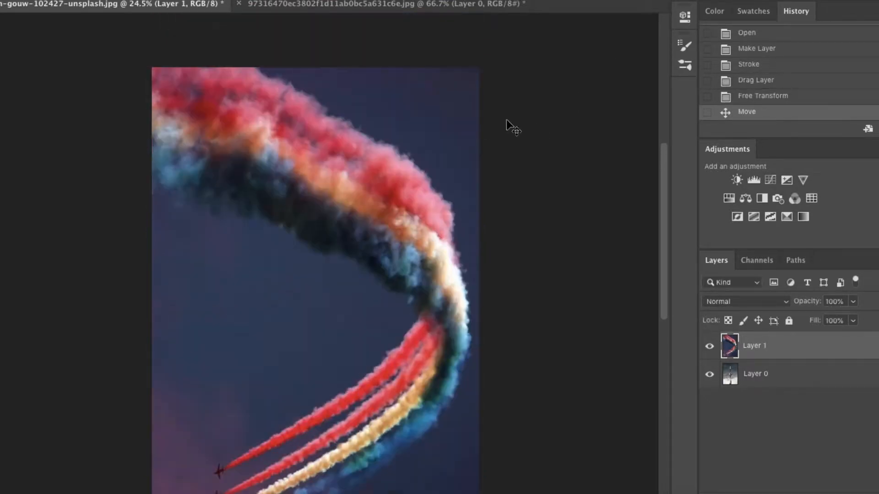
Step: Lower the smoke-trail layer's opacity to 58% so the tower shows through
left_click(852, 301)
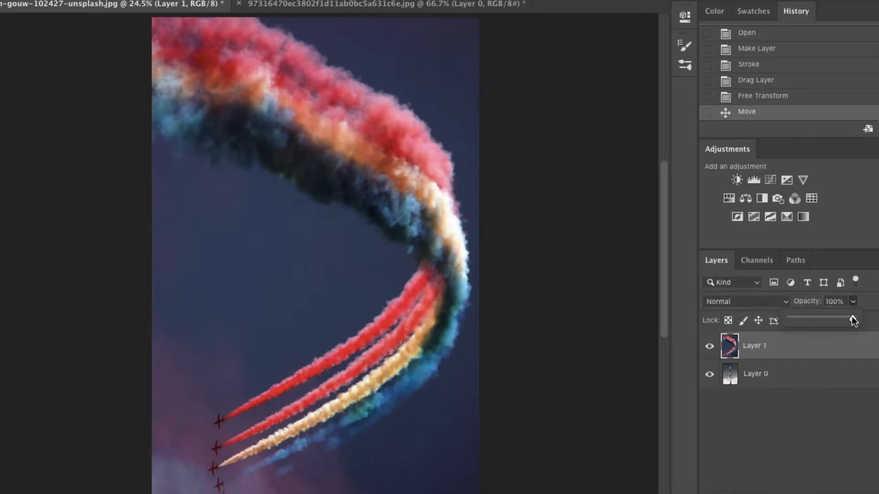
left_click_drag(852, 321, 826, 323)
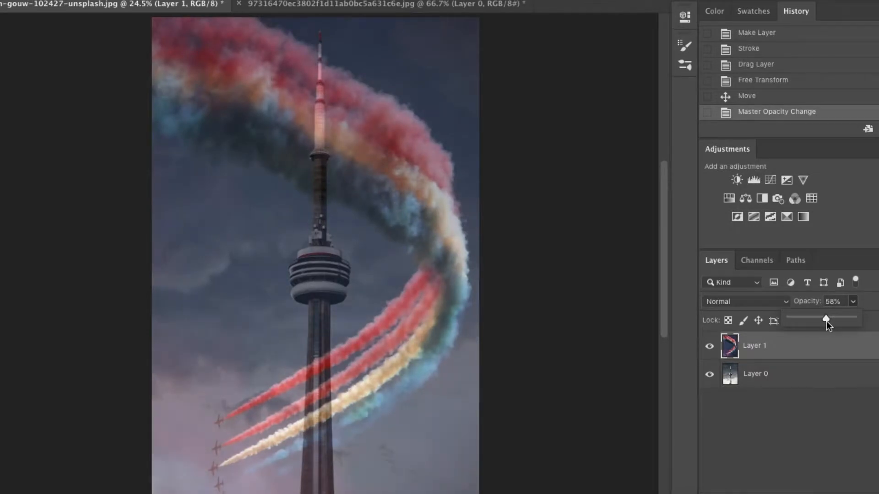
scroll(248, 223, "down", 1)
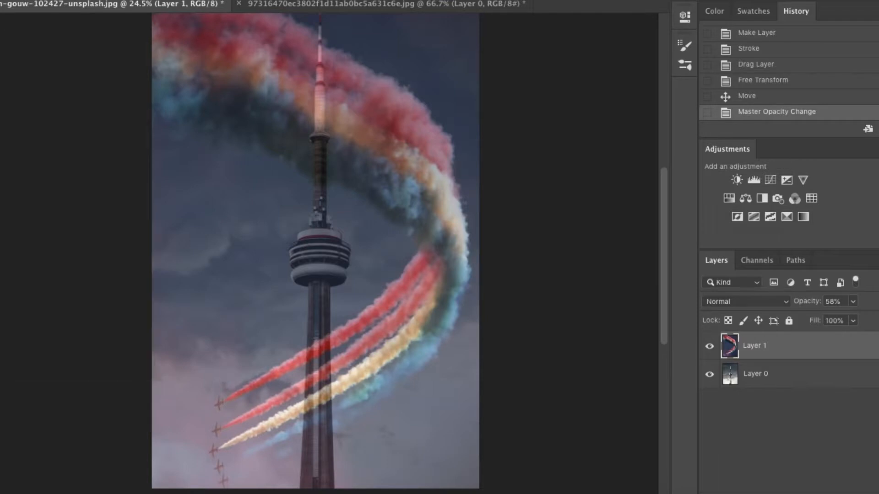
Step: Set the eraser to the Soft Round brush at 444 px with 0% hardness
right_click(161, 145)
left_click_drag(259, 178, 287, 178)
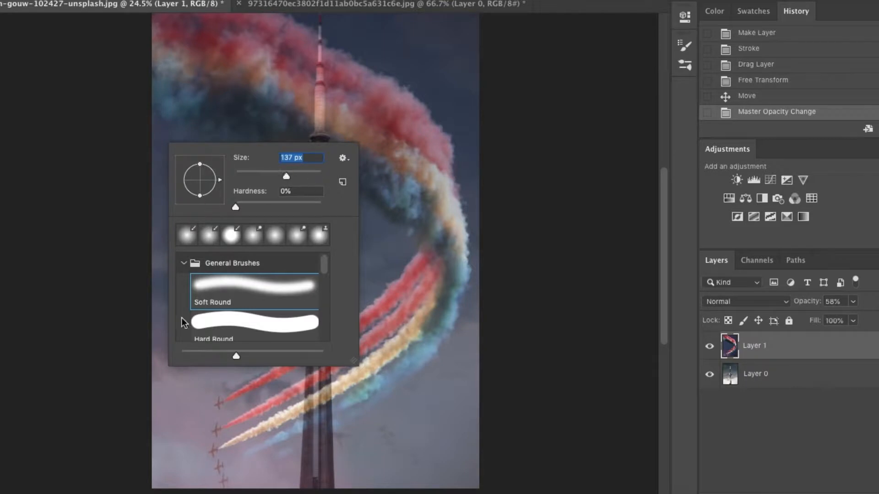
left_click_drag(290, 171, 311, 175)
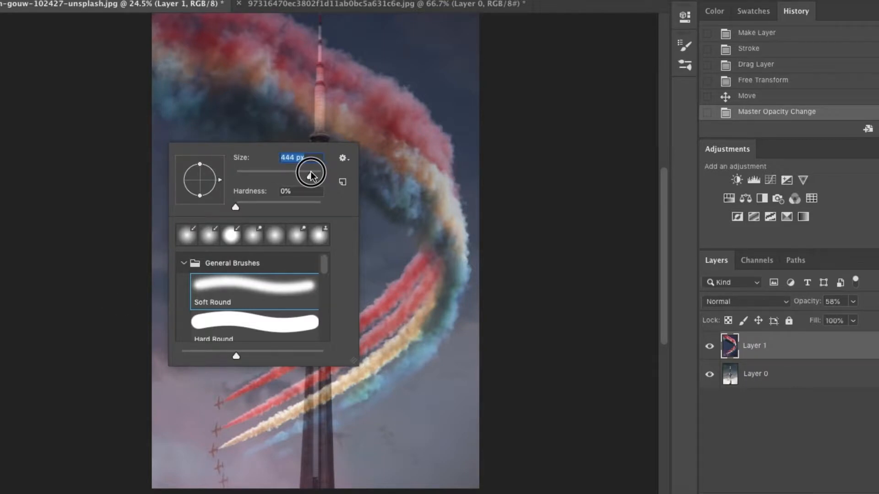
left_click(132, 289)
right_click(249, 252)
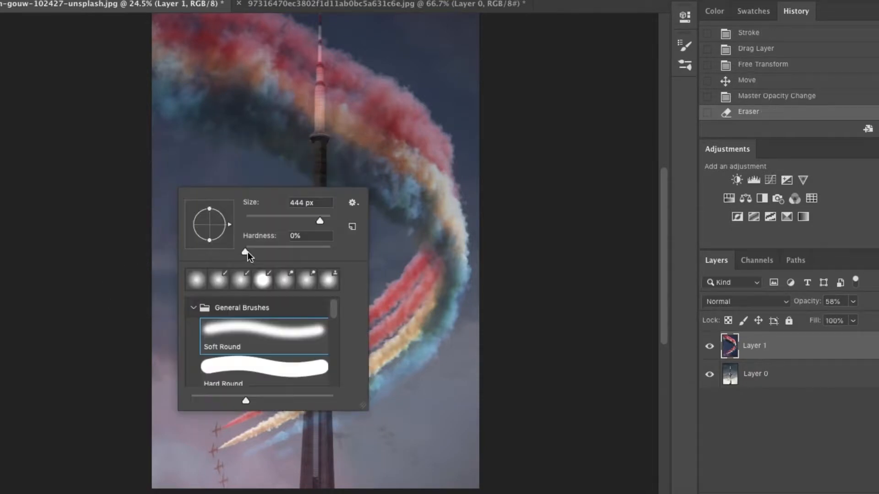
left_click(125, 213)
Step: Erase the smoke layer's background along the canvas edges, inside the smoke curve and over the lower sky
mouse_move(125, 206)
left_mouse_down()
mouse_move(211, 201)
mouse_move(137, 177)
mouse_move(322, 235)
mouse_move(275, 285)
mouse_move(180, 335)
mouse_move(131, 284)
mouse_move(208, 212)
mouse_move(278, 202)
mouse_move(363, 265)
mouse_move(157, 420)
mouse_move(174, 462)
left_mouse_up()
mouse_move(434, 447)
left_mouse_down()
mouse_move(447, 416)
mouse_move(471, 465)
mouse_move(275, 458)
left_mouse_up()
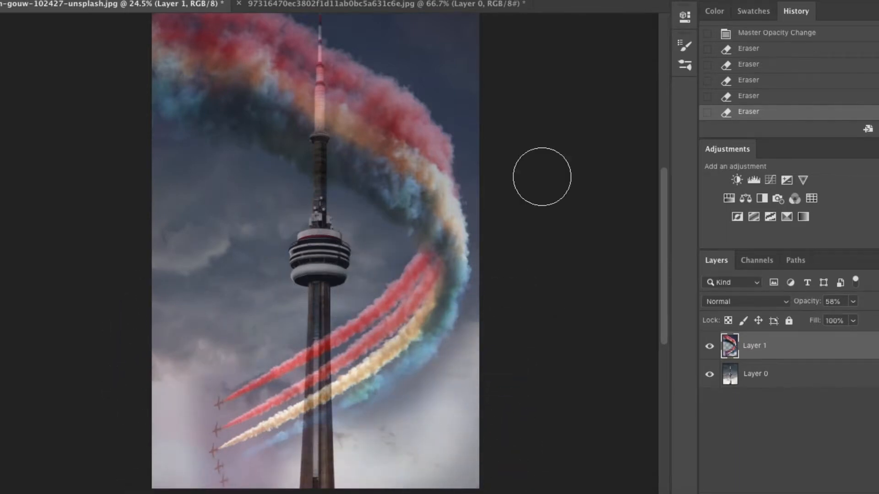
scroll(471, 53, "up", 1)
mouse_move(471, 53)
left_mouse_down()
mouse_move(329, 19)
mouse_move(433, 75)
mouse_move(373, 15)
mouse_move(496, 99)
mouse_move(460, 45)
mouse_move(461, 104)
mouse_move(509, 198)
mouse_move(495, 331)
mouse_move(475, 386)
mouse_move(419, 442)
mouse_move(426, 437)
mouse_move(507, 314)
mouse_move(400, 458)
mouse_move(367, 476)
mouse_move(301, 440)
mouse_move(158, 192)
mouse_move(248, 217)
mouse_move(365, 265)
mouse_move(256, 336)
mouse_move(162, 315)
left_mouse_up()
Step: Restore the smoke-trail layer's opacity to 100%
left_click_drag(850, 320, 878, 319)
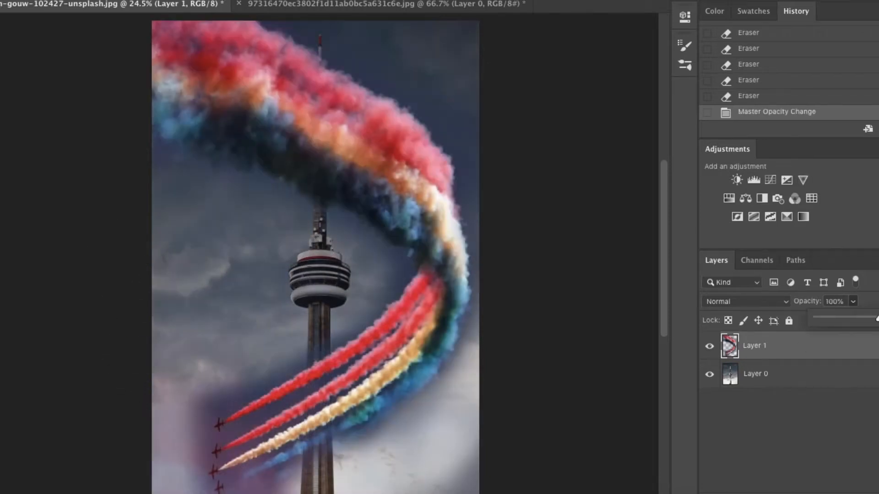
scroll(548, 339, "down", 1)
key("Return")
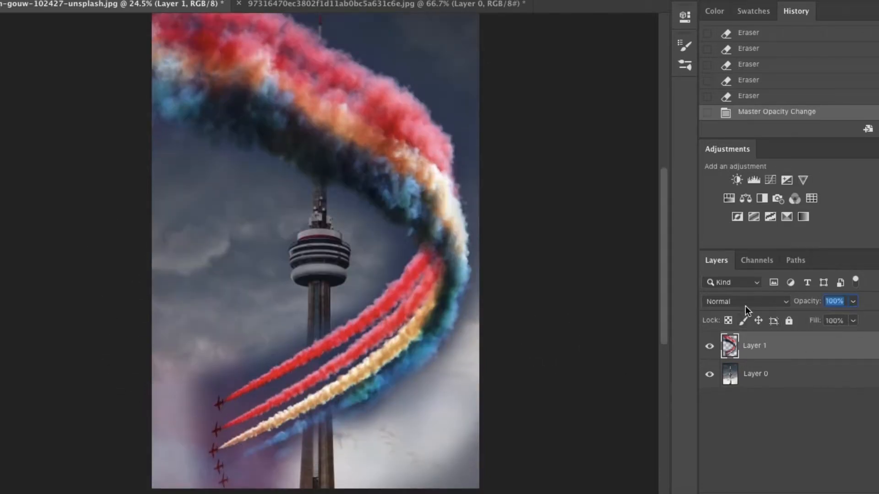
Step: Preview different blend modes such as Soft Light on the smoke-trail layer, keeping Normal
left_click(746, 306)
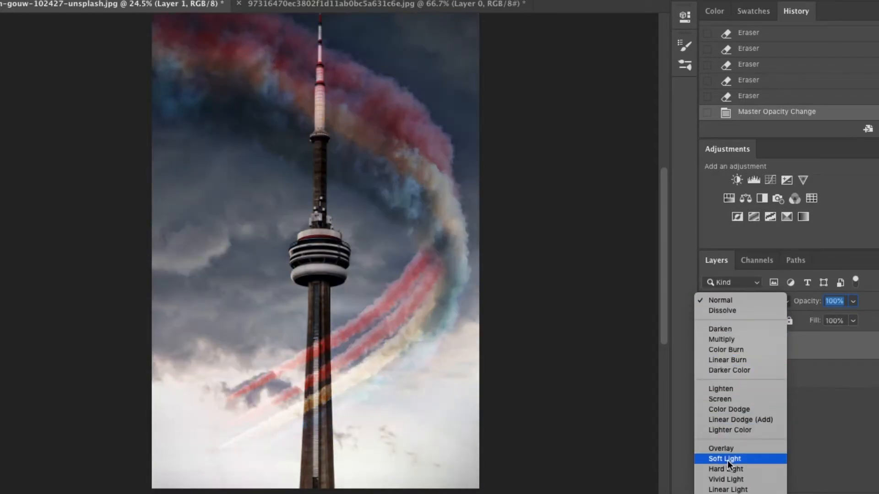
scroll(726, 449, "down", 4)
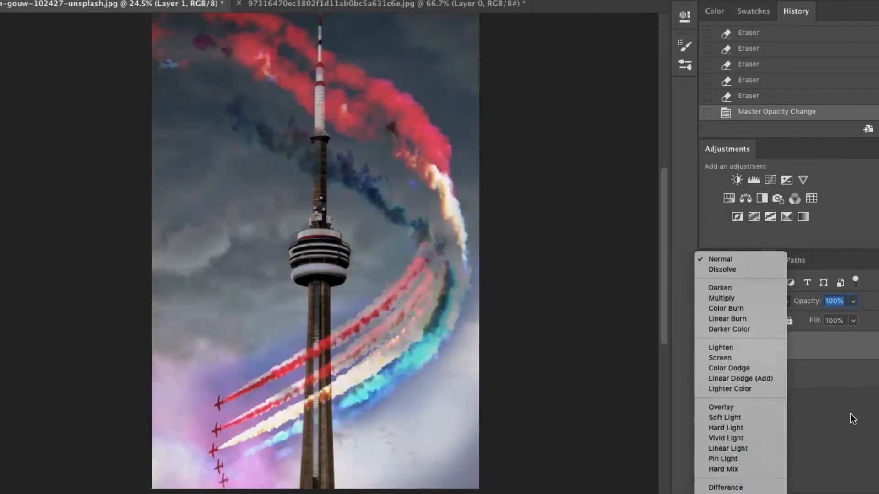
left_click(851, 413)
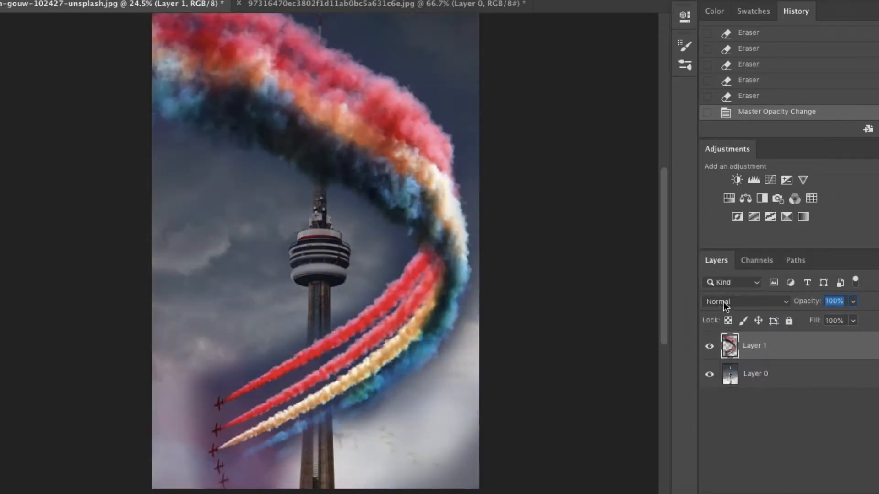
Step: Reduce the eraser to 172 px and erase leftover background above the upper red smoke trail, around the tower
scroll(220, 256, "down", 2)
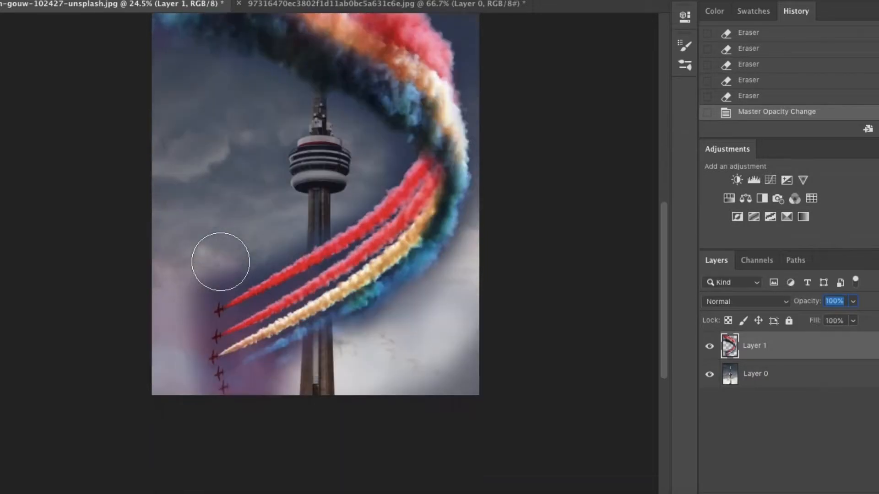
scroll(220, 259, "up", 4)
scroll(221, 262, "up", 1)
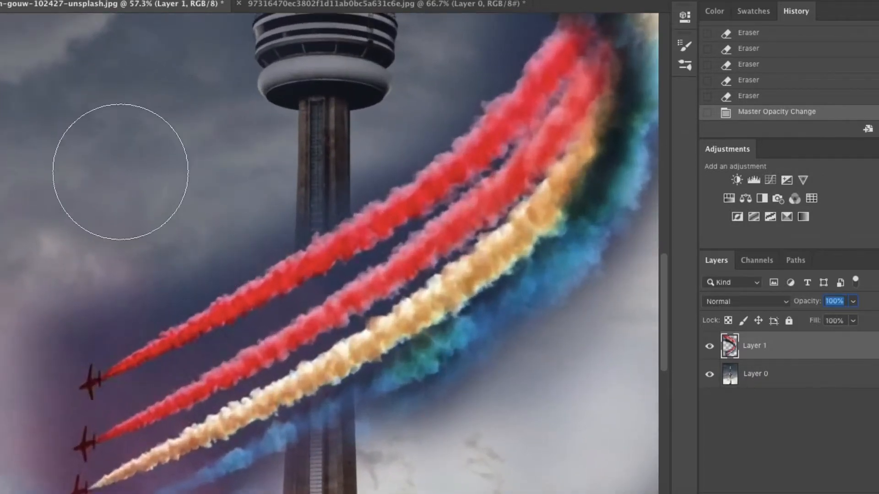
right_click(120, 171)
left_click_drag(267, 204, 215, 204)
key("Return")
left_click(233, 189)
right_click(232, 189)
left_click_drag(327, 217, 364, 216)
key("Return")
left_click(376, 129)
mouse_move(376, 129)
left_mouse_down()
mouse_move(357, 143)
mouse_move(415, 81)
mouse_move(437, 78)
mouse_move(442, 94)
mouse_move(387, 162)
mouse_move(166, 290)
mouse_move(146, 245)
mouse_move(292, 112)
mouse_move(162, 127)
left_mouse_up()
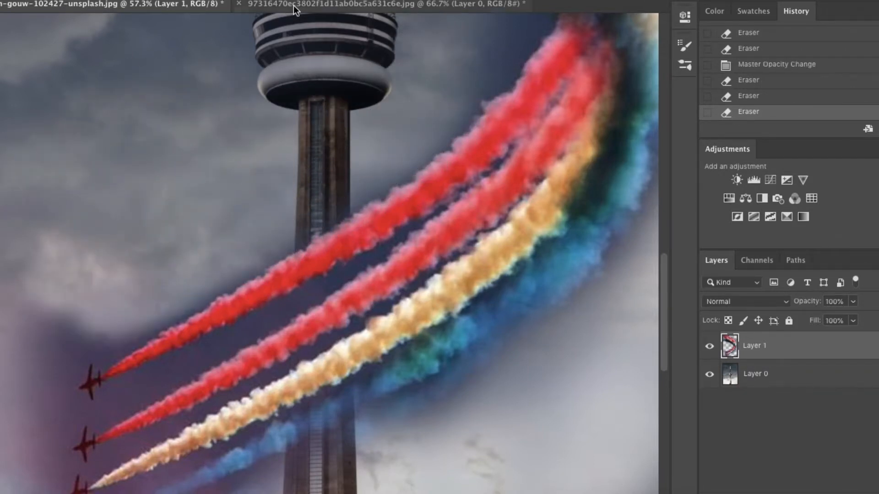
Step: Enlarge the eraser to 284 px and erase more of the smoke layer's background around the trails and tower
right_click(207, 143)
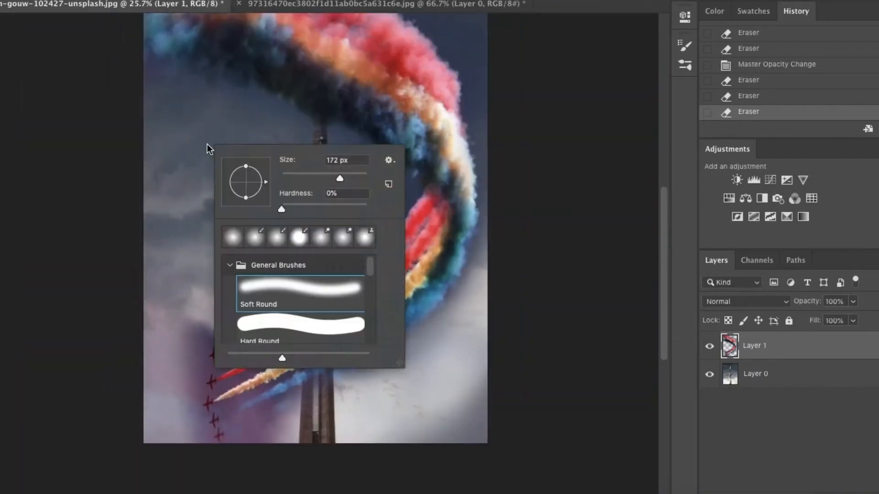
left_click_drag(339, 185, 350, 180)
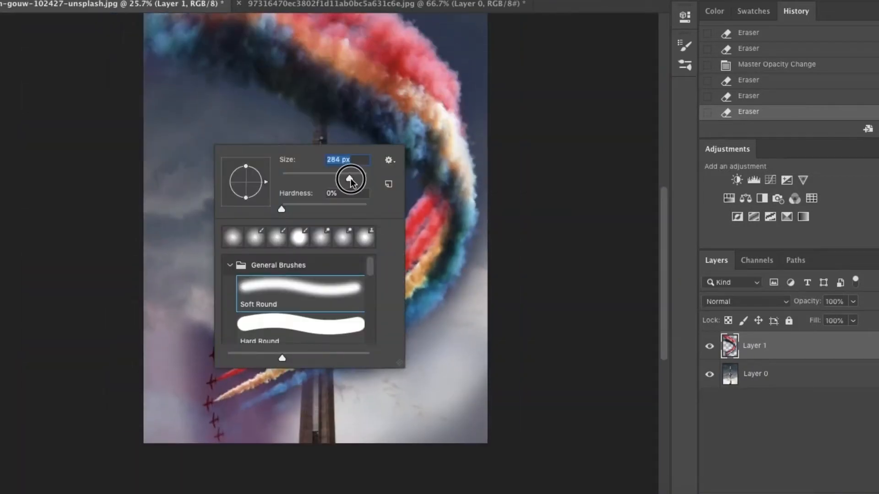
mouse_move(235, 147)
left_mouse_down()
mouse_move(252, 178)
mouse_move(225, 134)
mouse_move(308, 164)
mouse_move(281, 253)
mouse_move(177, 185)
mouse_move(147, 367)
mouse_move(208, 256)
mouse_move(208, 275)
left_mouse_up()
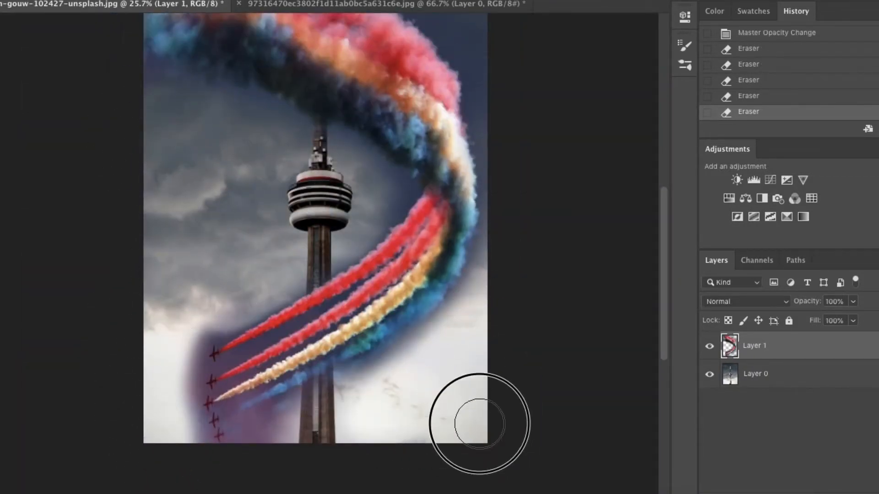
scroll(366, 366, "up", 5)
scroll(367, 367, "right", 3)
mouse_move(416, 309)
left_mouse_down()
mouse_move(350, 90)
mouse_move(387, 147)
mouse_move(315, 88)
mouse_move(209, 64)
mouse_move(317, 123)
mouse_move(417, 229)
left_mouse_up()
mouse_move(196, 274)
left_mouse_down()
mouse_move(82, 233)
mouse_move(207, 271)
mouse_move(273, 300)
mouse_move(298, 330)
mouse_move(284, 327)
mouse_move(240, 377)
mouse_move(158, 429)
left_mouse_up()
Step: Undo and redo the last eraser stroke to compare the image, and leave the most recent stroke undone
key("ctrl+z")
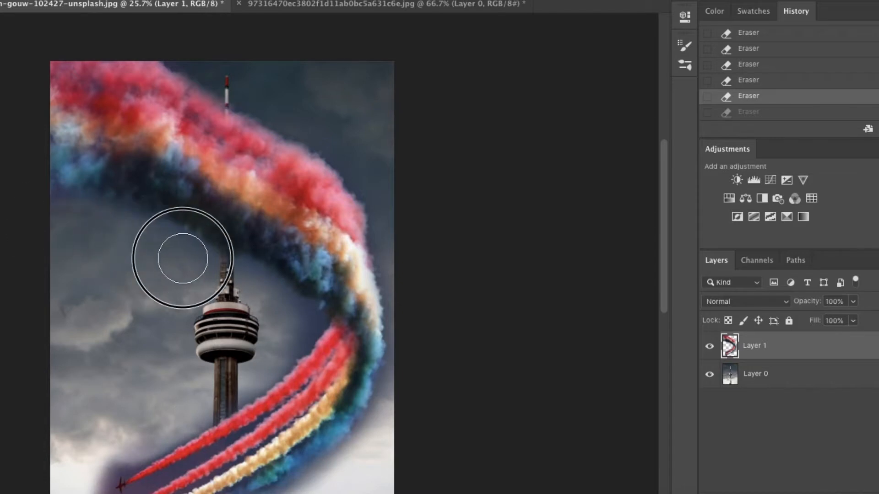
key("ctrl+shift+z")
scroll(255, 266, "down", 5)
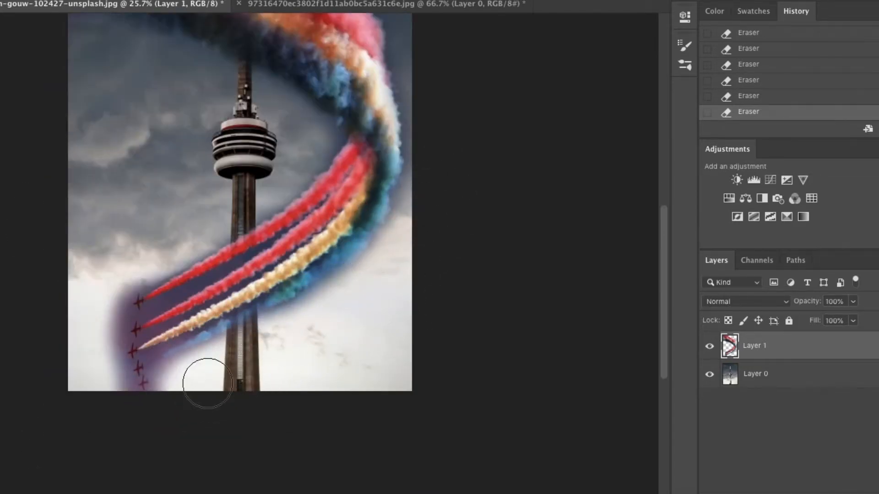
key("ctrl+z")
scroll(308, 285, "up", 6)
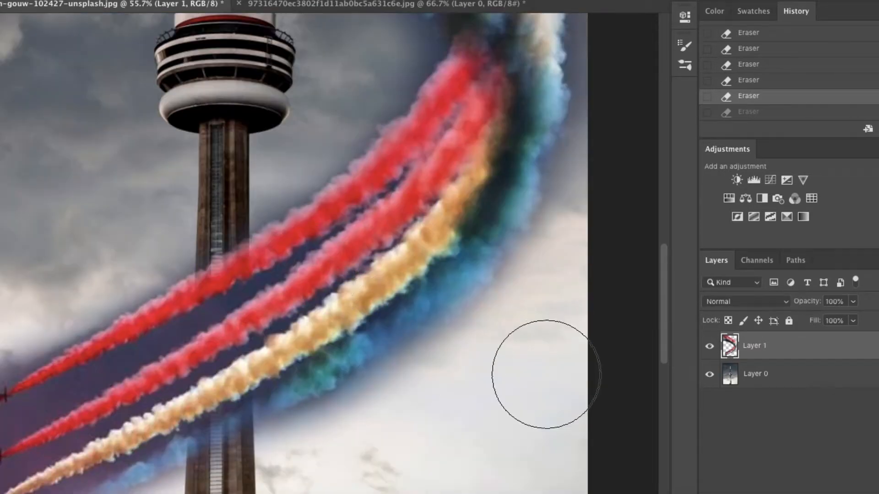
Step: Lower the smoke-trail layer's opacity to 63% and select the tower layer, Layer 0
left_click(854, 321)
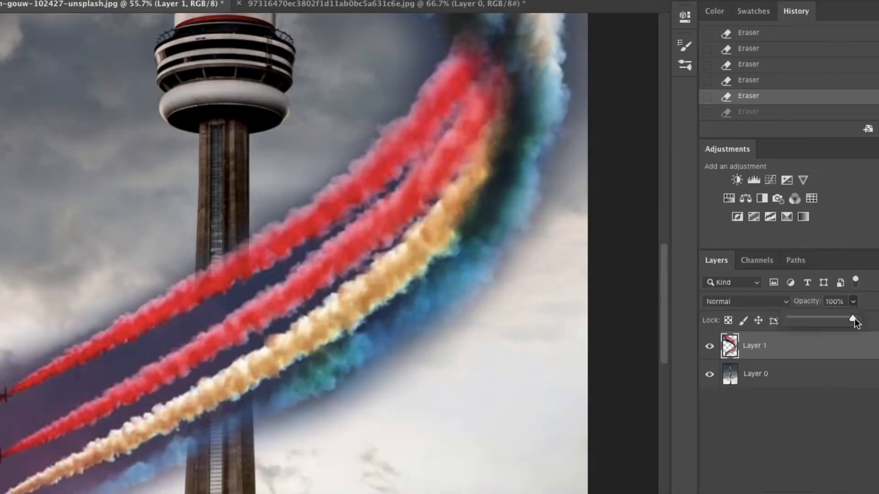
left_click_drag(854, 318, 829, 319)
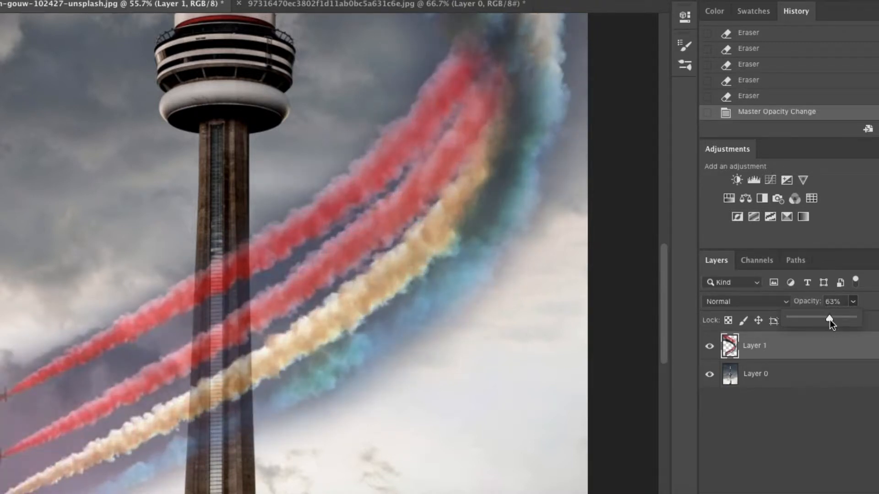
left_click(795, 417)
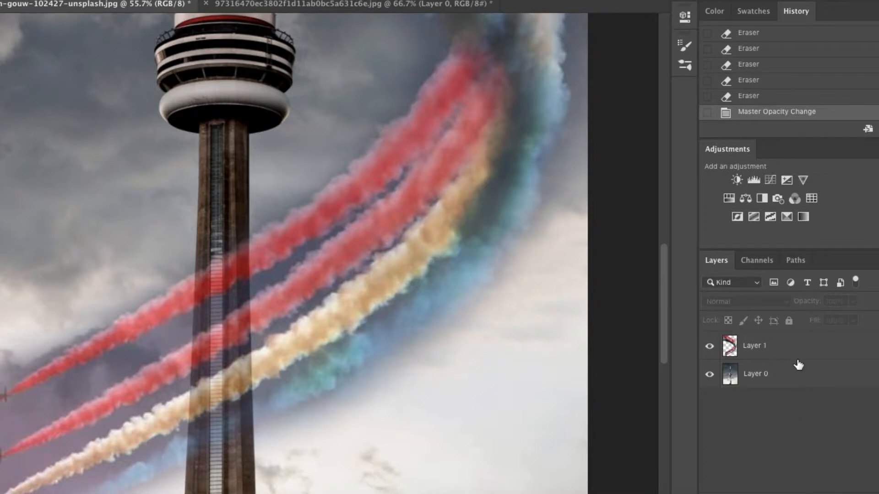
left_click(794, 383)
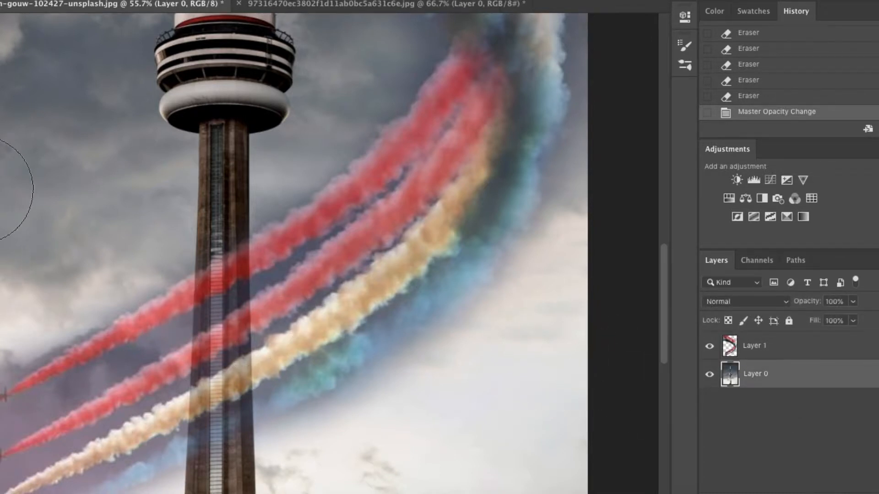
Step: Select the tower shaft where the smoke trails cross it with the Polygonal Lasso tool, following the shaft's edges
right_click(44, 70)
left_click(45, 70)
left_click_drag(190, 406, 188, 458)
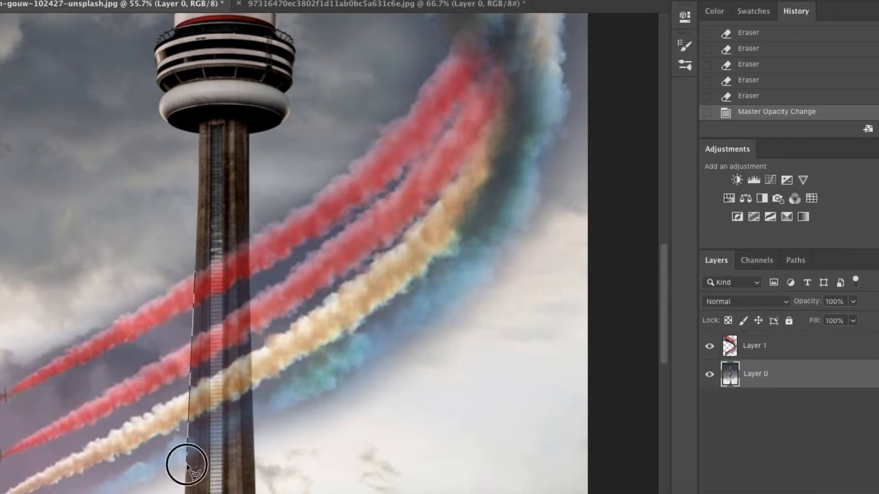
left_click_drag(186, 465, 255, 468)
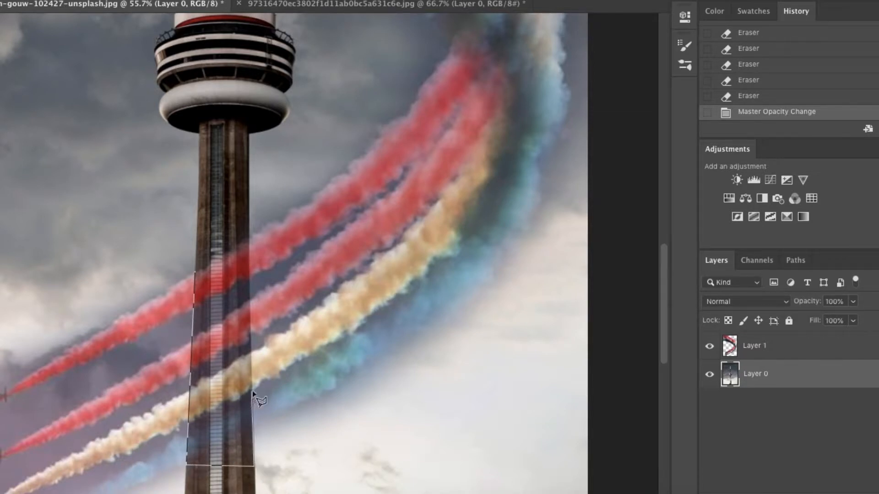
mouse_move(250, 357)
left_mouse_down()
mouse_move(249, 229)
mouse_move(202, 242)
mouse_move(195, 286)
left_mouse_up()
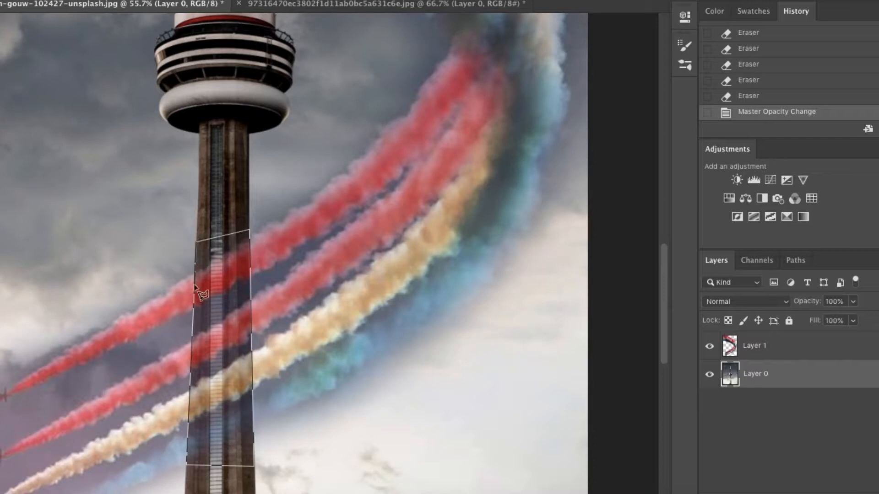
double_click(196, 273)
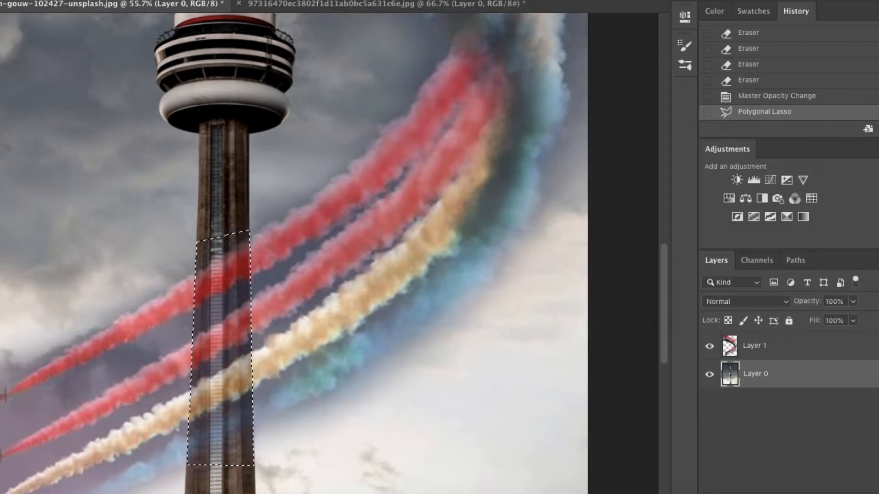
Step: Delete the smoke inside the selected shaft area from Layer 1 and deselect
left_click(32, 68)
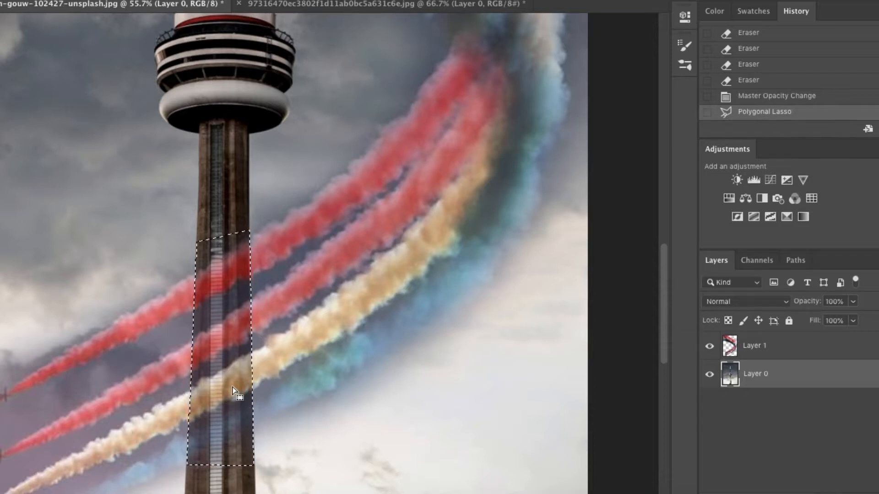
left_click(778, 351)
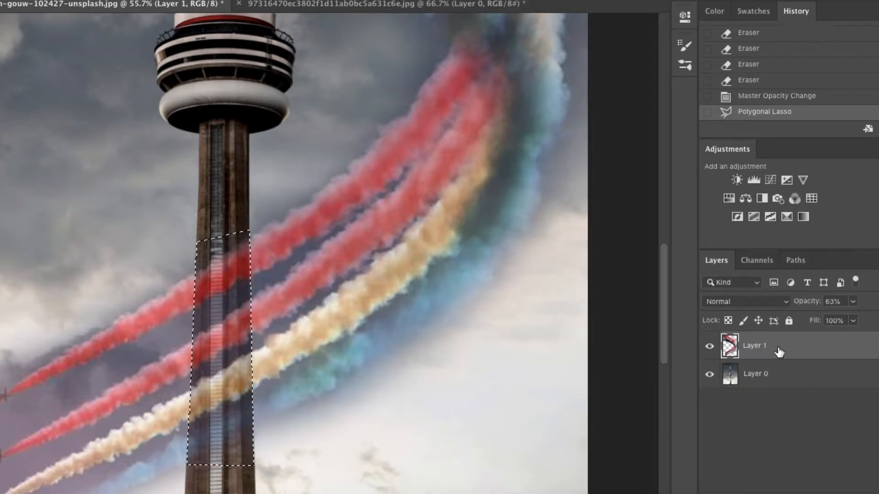
key("Delete")
right_click(230, 255)
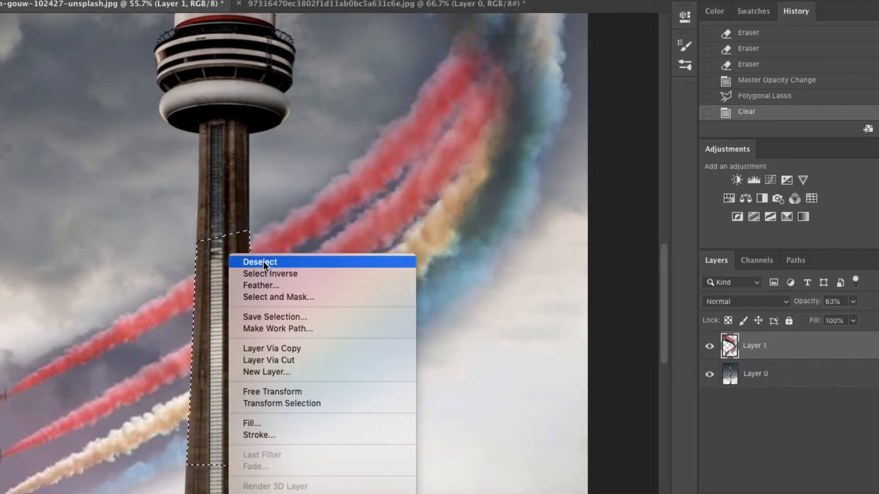
left_click(263, 262)
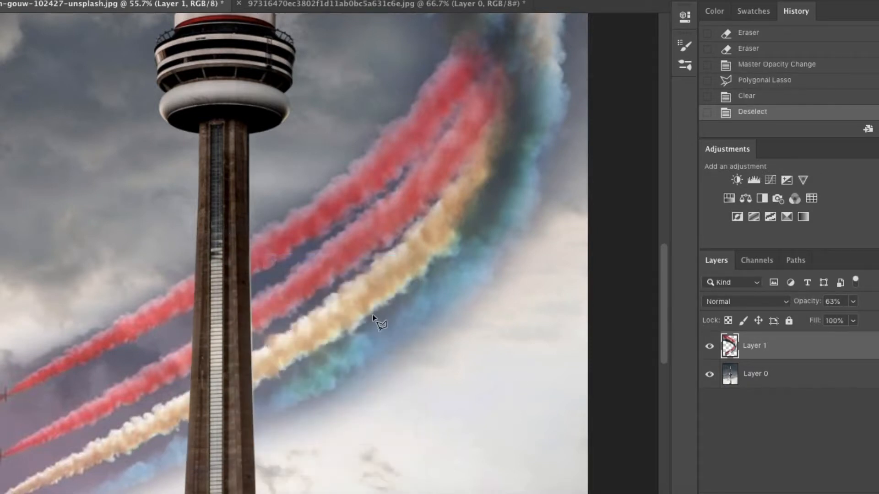
Step: Raise Layer 1's opacity to 100%
scroll(373, 318, "down", 5)
scroll(373, 318, "up", 1)
left_click(852, 301)
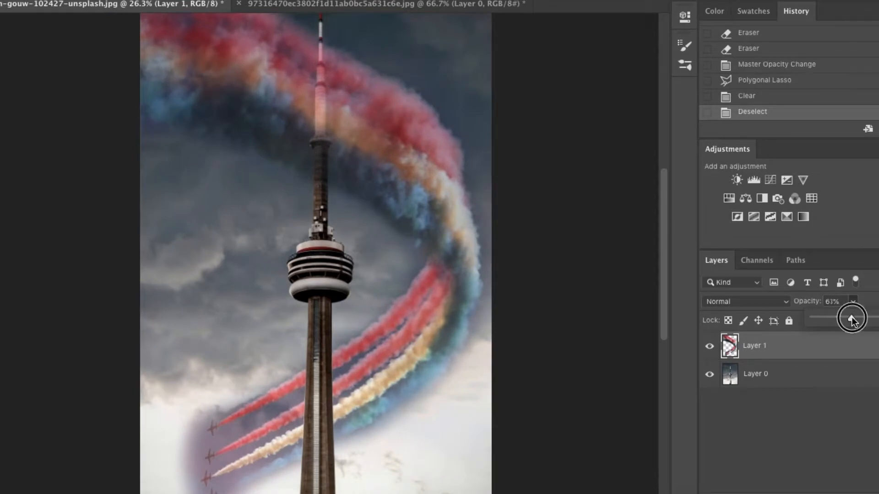
left_click_drag(852, 321, 877, 319)
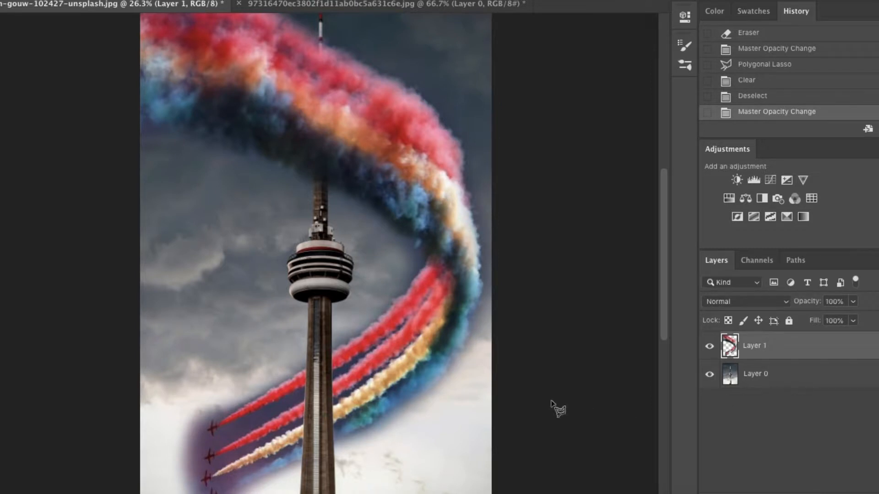
Step: Reduce the eraser size and erase the dark background around the upper red trails and in front of the planes
scroll(320, 303, "up", 8)
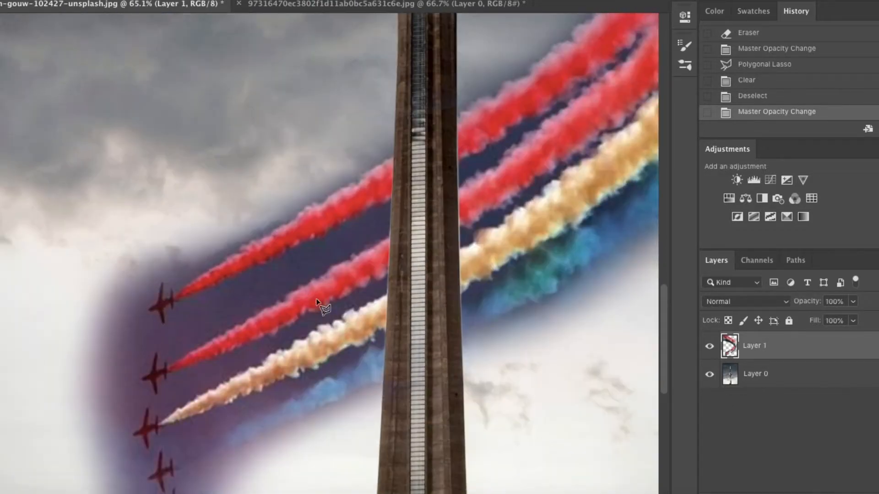
scroll(317, 300, "up", 5)
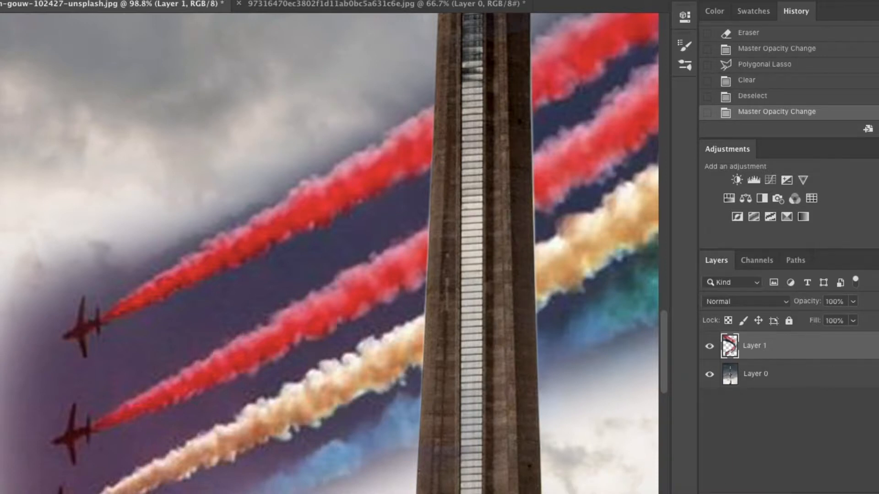
right_click(122, 187)
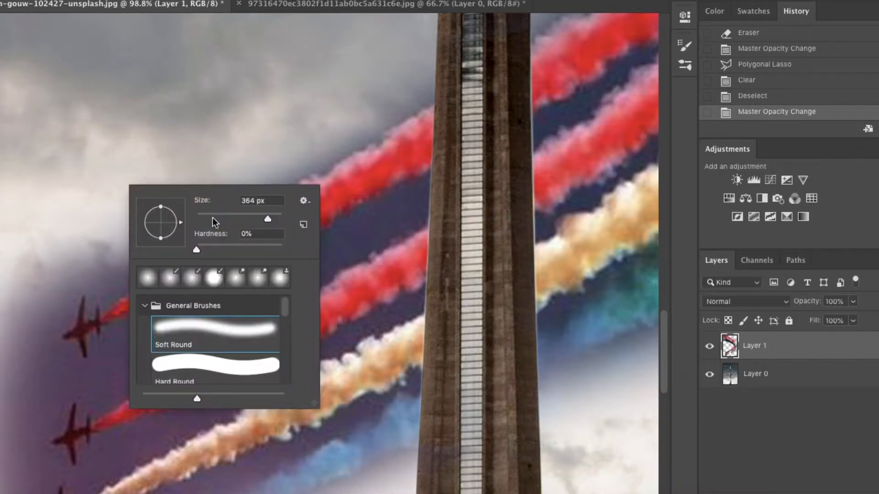
mouse_move(405, 211)
left_mouse_down()
mouse_move(383, 218)
mouse_move(438, 192)
mouse_move(146, 337)
mouse_move(158, 321)
mouse_move(324, 256)
mouse_move(128, 370)
mouse_move(130, 360)
mouse_move(33, 332)
mouse_move(87, 252)
mouse_move(210, 206)
mouse_move(420, 80)
mouse_move(161, 167)
mouse_move(42, 230)
mouse_move(10, 334)
left_mouse_up()
scroll(53, 282, "down", 5)
scroll(53, 282, "left", 2)
mouse_move(53, 282)
left_mouse_down()
mouse_move(88, 331)
mouse_move(53, 350)
mouse_move(94, 420)
mouse_move(78, 413)
mouse_move(114, 426)
left_mouse_up()
scroll(92, 417, "down", 3)
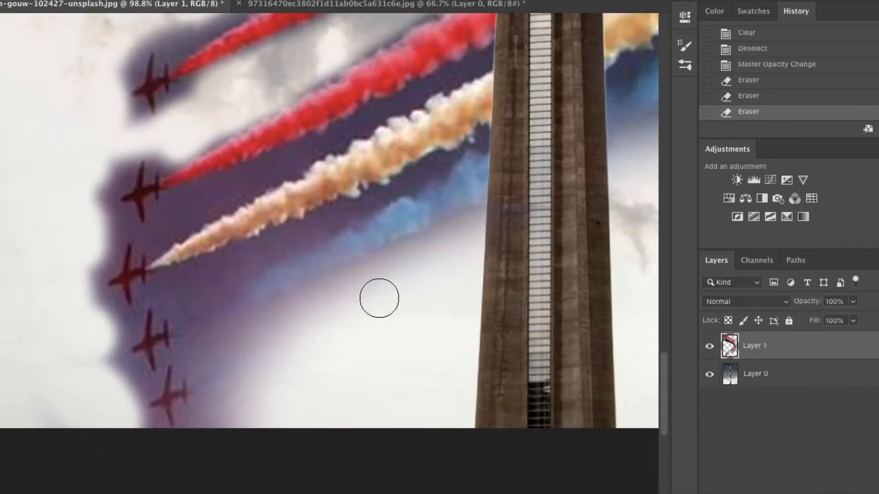
Step: Enlarge the eraser and erase the purple background beneath the blue trail, including the lowest plane
key("bracketright")
key("bracketright")
key("bracketright")
key("bracketright")
key("bracketright")
mouse_move(372, 284)
left_mouse_down()
mouse_move(209, 377)
mouse_move(178, 382)
mouse_move(253, 376)
mouse_move(277, 325)
left_mouse_up()
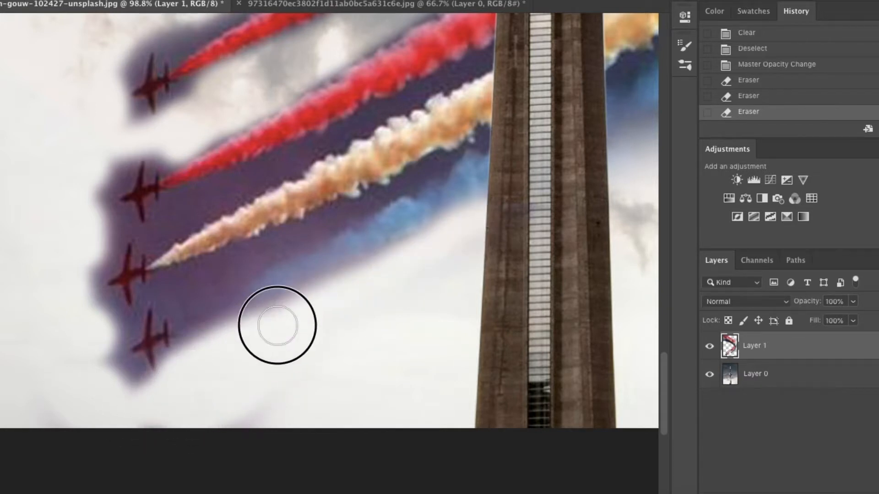
Step: Shrink the eraser and erase the background strips above and below the orange trail on the planes' side of the tower
scroll(359, 114, "up", 5)
right_click(366, 116)
left_click(230, 319)
mouse_move(172, 348)
left_mouse_down()
mouse_move(263, 311)
mouse_move(495, 192)
left_mouse_up()
mouse_move(476, 282)
left_mouse_down()
mouse_move(279, 376)
mouse_move(160, 376)
left_mouse_up()
Step: Resize the eraser and erase the dark gaps between the red, orange and blue trails on the tower's far side
scroll(322, 262, "right", 5)
scroll(322, 262, "right", 3)
scroll(322, 262, "up", 5)
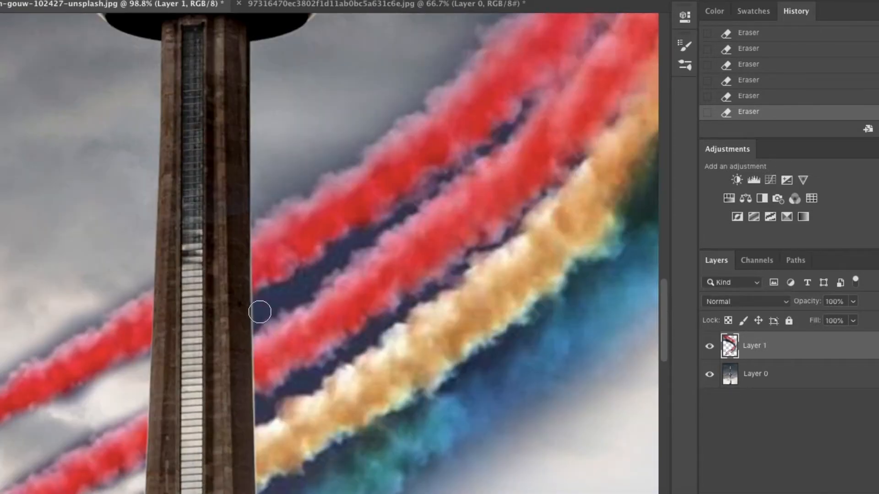
right_click(261, 310)
left_click(245, 310)
left_click_drag(316, 272, 429, 189)
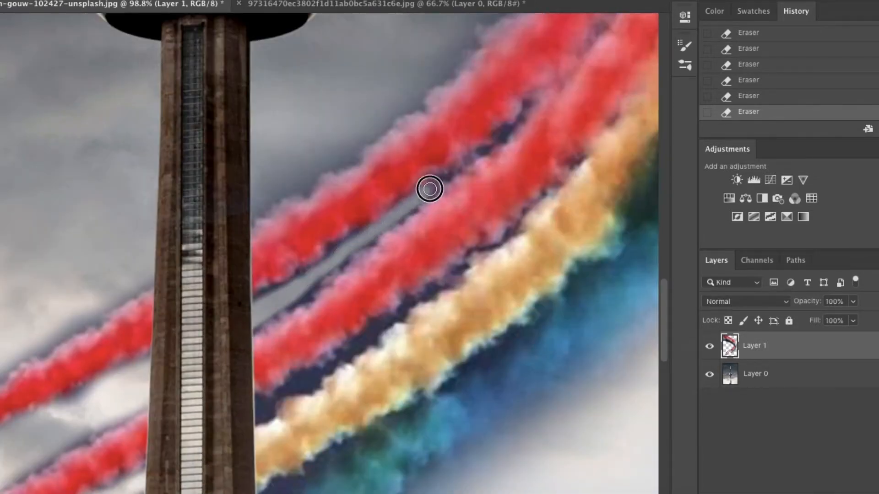
left_click_drag(405, 310, 243, 412)
scroll(403, 363, "down", 3)
scroll(403, 363, "left", 2)
left_click_drag(331, 315, 431, 252)
Step: Erase the purple background closely around the three lower planes and above the start of the blue trail
scroll(239, 395, "down", 2)
scroll(239, 395, "left", 5)
scroll(239, 395, "left", 3)
left_click_drag(103, 268, 100, 249)
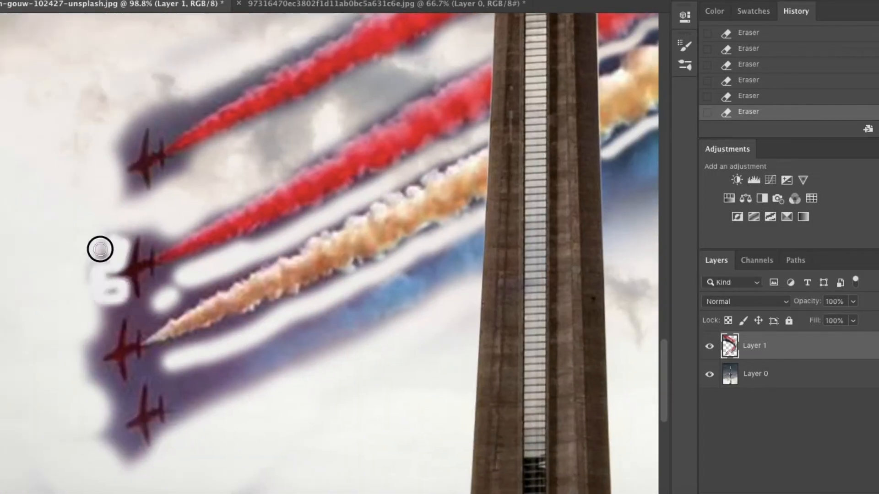
mouse_move(110, 304)
left_mouse_down()
mouse_move(113, 334)
mouse_move(89, 365)
mouse_move(104, 340)
mouse_move(102, 379)
mouse_move(108, 367)
mouse_move(93, 381)
mouse_move(80, 315)
mouse_move(128, 438)
left_mouse_up()
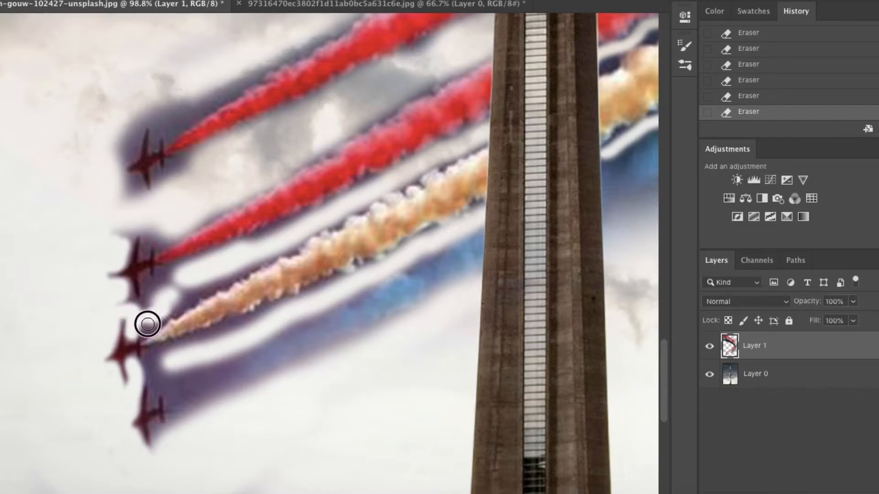
mouse_move(148, 324)
left_mouse_down()
mouse_move(284, 246)
mouse_move(132, 305)
left_mouse_up()
mouse_move(141, 369)
left_mouse_down()
mouse_move(185, 348)
mouse_move(249, 339)
left_mouse_up()
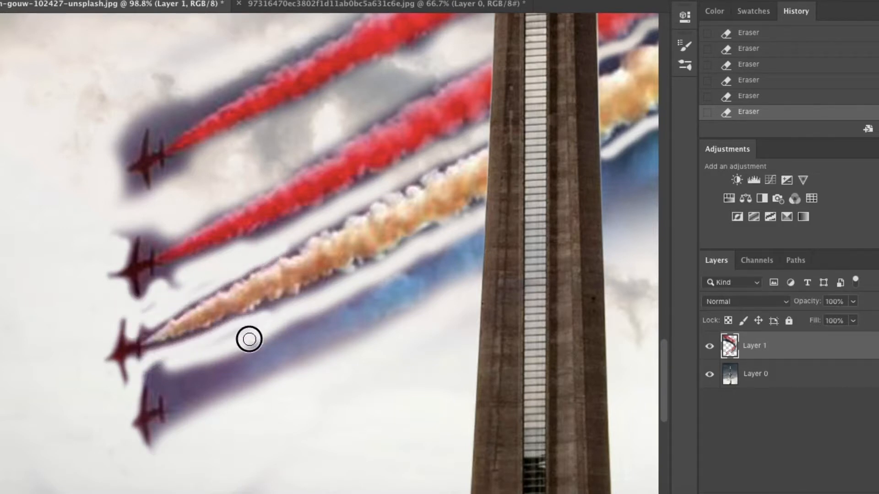
left_click_drag(186, 377, 153, 380)
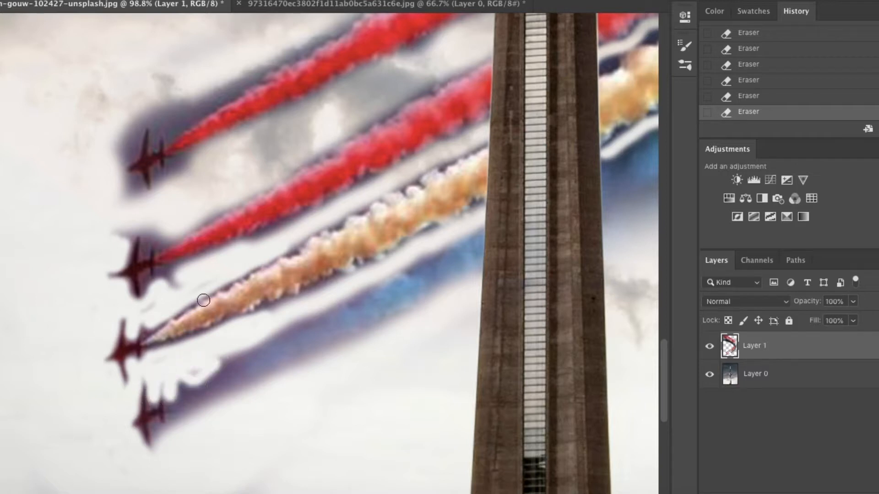
Step: Erase the dark halo around the topmost plane and along the upper edge of its red trail
mouse_move(132, 156)
left_mouse_down()
mouse_move(159, 98)
mouse_move(183, 115)
mouse_move(213, 89)
left_mouse_up()
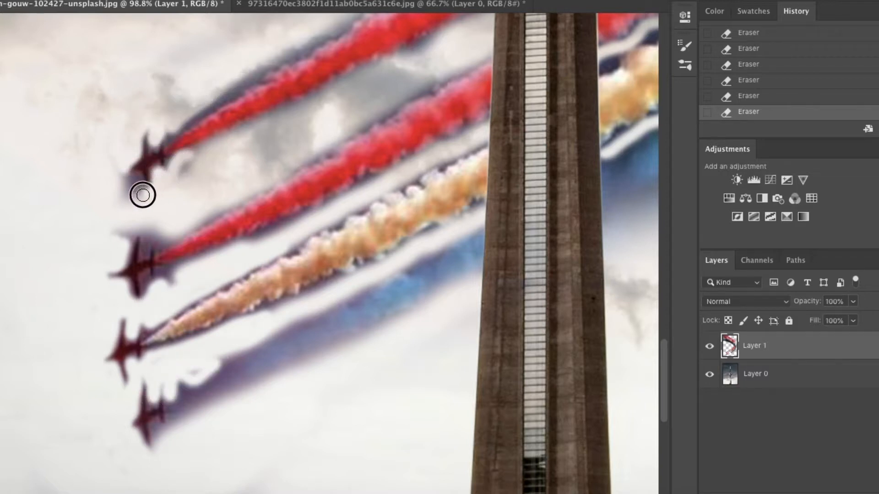
scroll(199, 185, "up", 3)
mouse_move(408, 33)
left_mouse_down()
mouse_move(198, 165)
mouse_move(318, 87)
left_mouse_up()
scroll(426, 323, "down", 3)
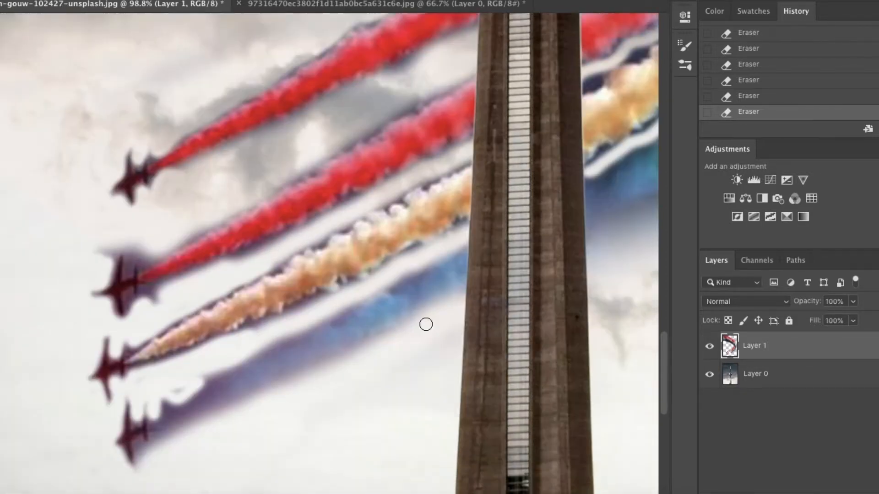
Step: Erase leftover background along the orange and blue trails and around the lowest plane, including the purple haze behind it
left_click_drag(202, 359, 248, 332)
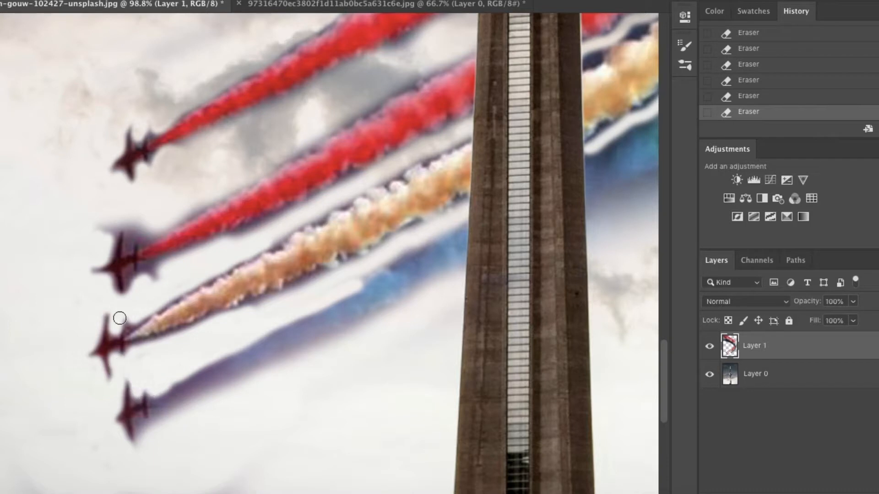
mouse_move(169, 300)
left_mouse_down()
mouse_move(236, 240)
mouse_move(339, 188)
left_mouse_up()
scroll(340, 188, "down", 3)
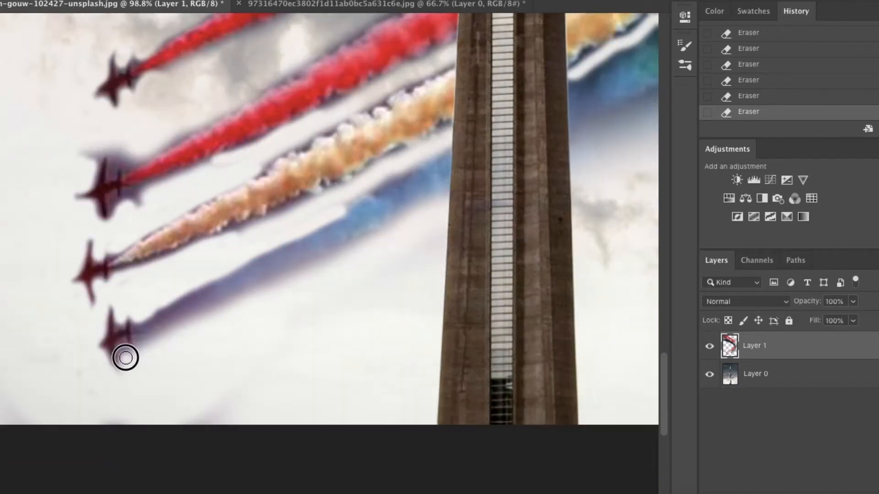
mouse_move(160, 328)
left_mouse_down()
mouse_move(206, 305)
mouse_move(271, 249)
mouse_move(334, 261)
left_mouse_up()
right_click(245, 289)
left_click(143, 208)
mouse_move(143, 208)
left_mouse_down()
mouse_move(131, 139)
mouse_move(81, 166)
left_mouse_up()
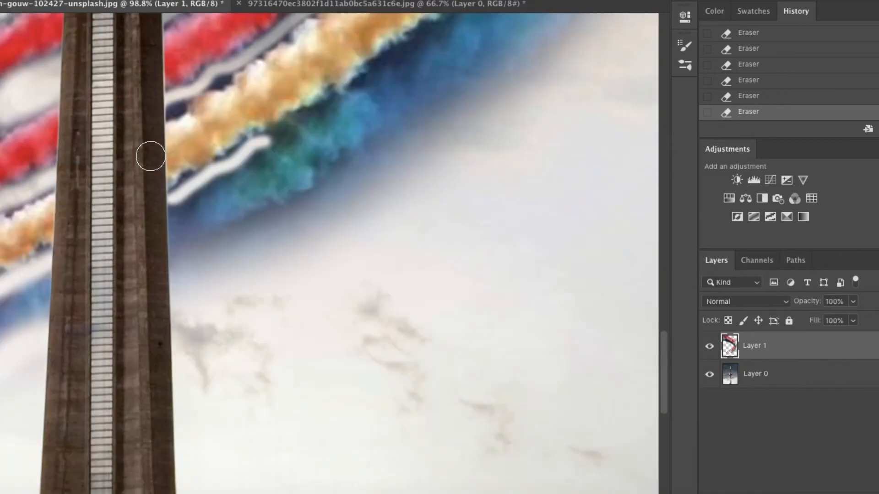
Step: Enlarge the eraser to 146 px and erase the haze along the blue trail's outer edge between the tower and the bend
right_click(366, 158)
left_click(200, 280)
scroll(199, 280, "right", 10)
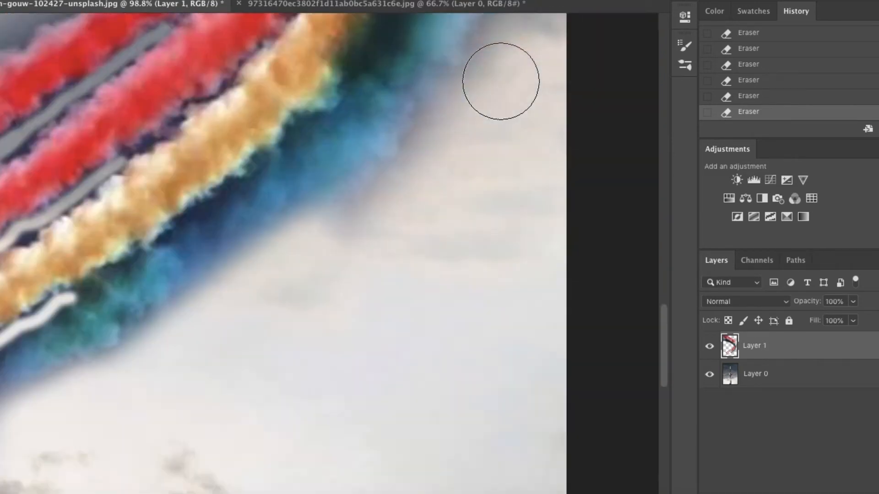
scroll(320, 248, "up", 5)
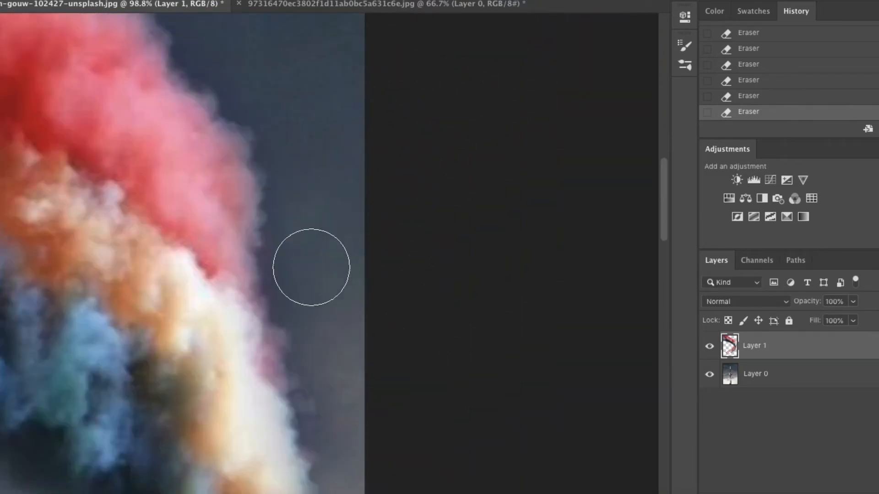
scroll(298, 157, "left", 3)
scroll(447, 134, "left", 8)
scroll(447, 133, "up", 3)
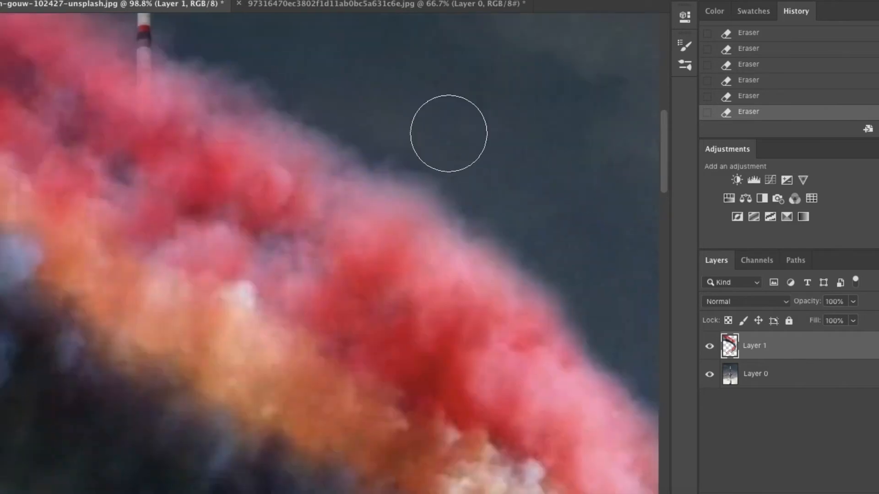
Step: Enlarge the eraser further and erase the leftover haze beneath the thick smoke band at the photo's edge
right_click(323, 104)
left_click(520, 98)
scroll(378, 104, "down", 5)
scroll(162, 294, "down", 2)
scroll(162, 295, "left", 1)
right_click(156, 254)
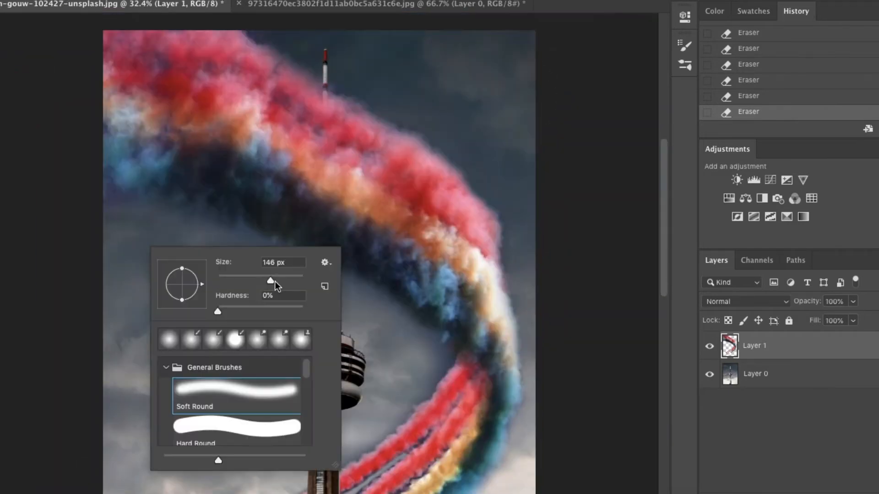
left_click_drag(274, 286, 284, 286)
left_click(105, 234)
scroll(353, 296, "down", 2)
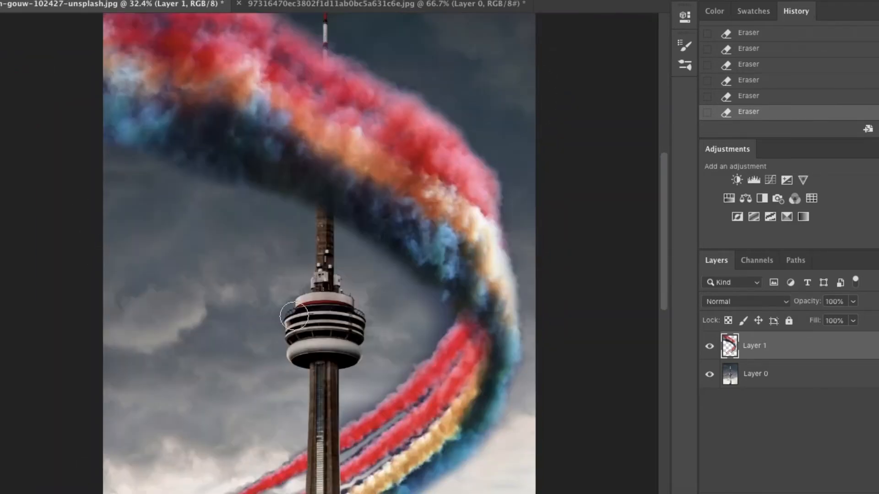
scroll(364, 390, "down", 4)
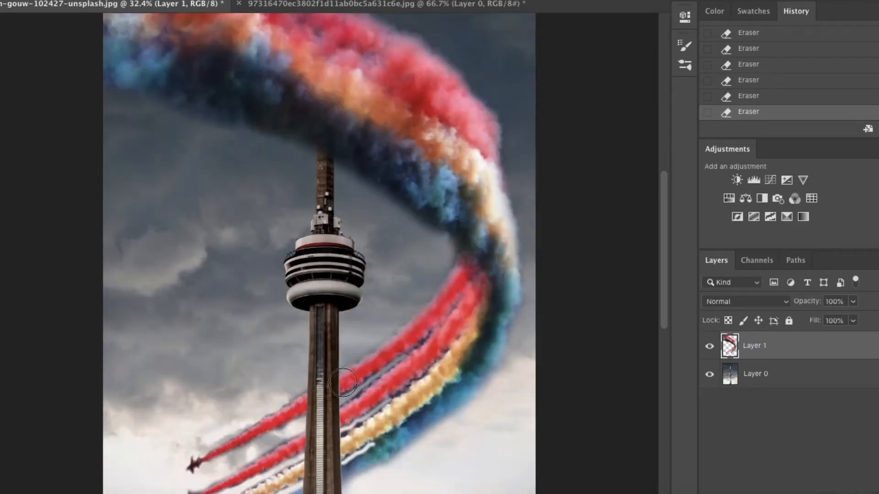
Step: Clone the blue smoke with the Clone Stamp to extend the blue trail to the lowest plane
scroll(406, 426, "up", 5)
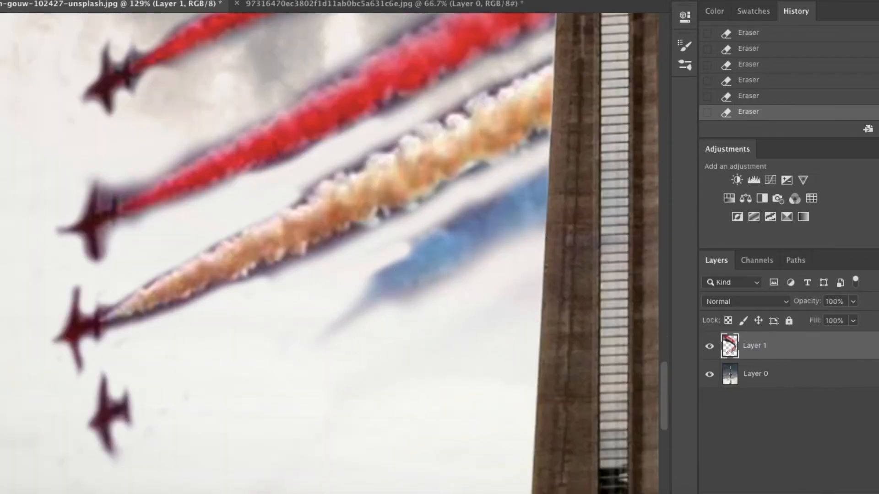
left_click(0, 181)
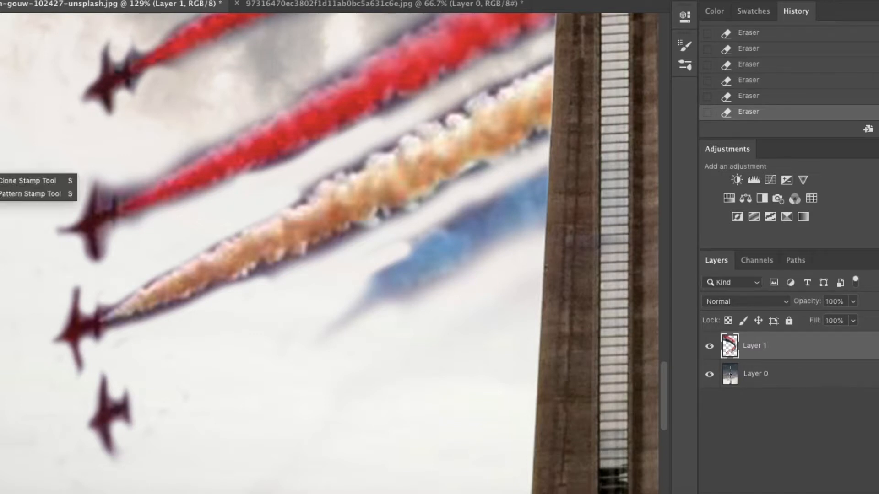
left_click(2, 181)
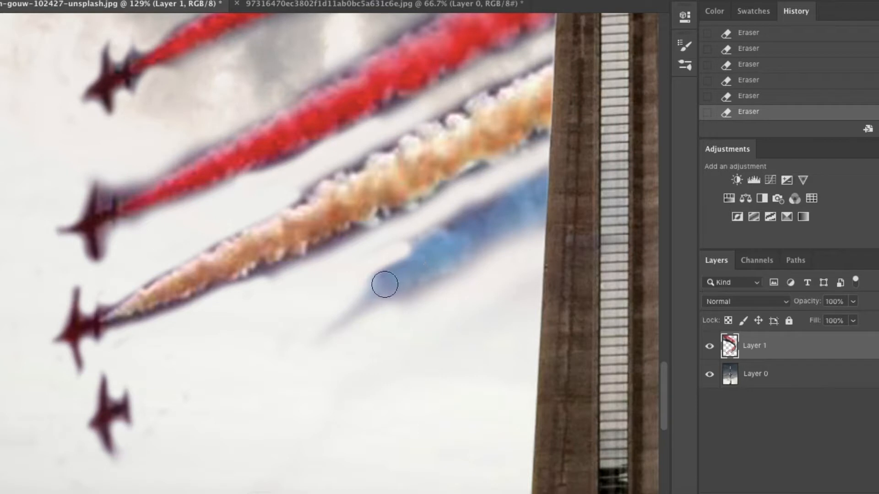
left_click(384, 284)
mouse_move(385, 284)
left_mouse_down()
mouse_move(338, 310)
mouse_move(398, 281)
mouse_move(349, 296)
mouse_move(374, 291)
mouse_move(268, 345)
mouse_move(369, 304)
mouse_move(444, 243)
mouse_move(306, 330)
mouse_move(348, 311)
mouse_move(245, 359)
left_mouse_up()
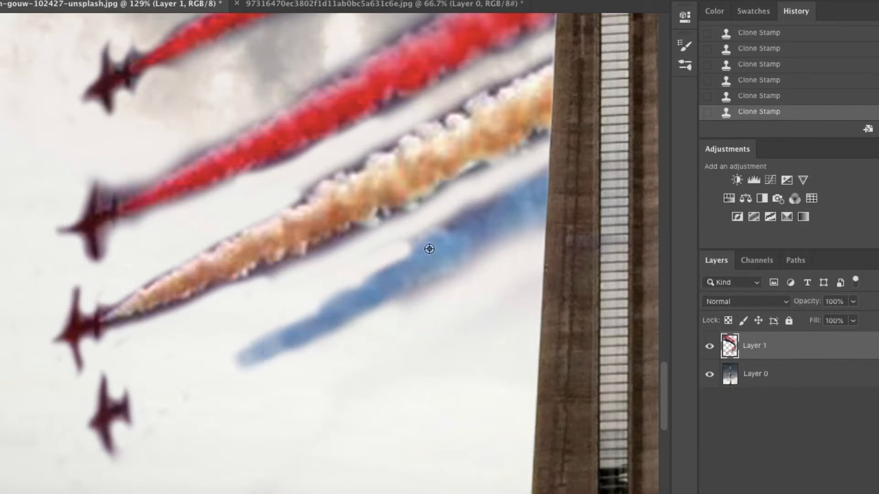
left_click_drag(395, 264, 183, 389)
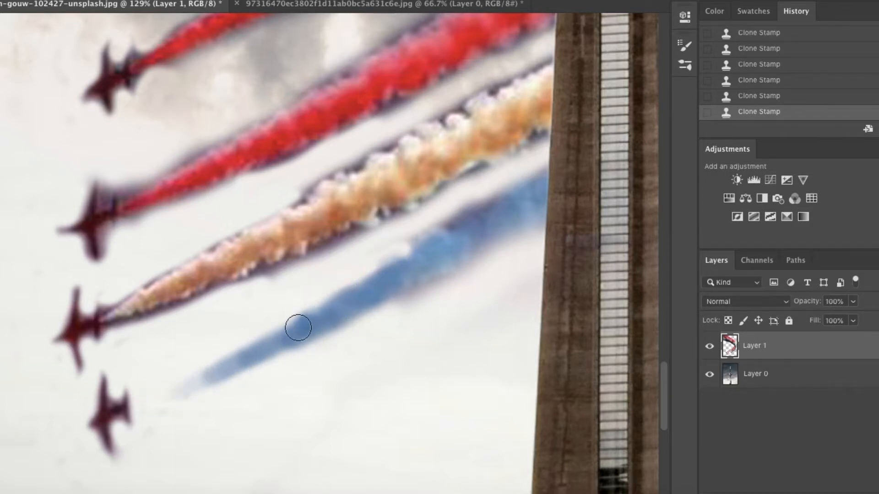
left_click_drag(298, 327, 138, 406)
Step: Lighten the dark fringe along the upper edge of the top red trail between the tower and the bend using the Dodge tool
key("ctrl+0")
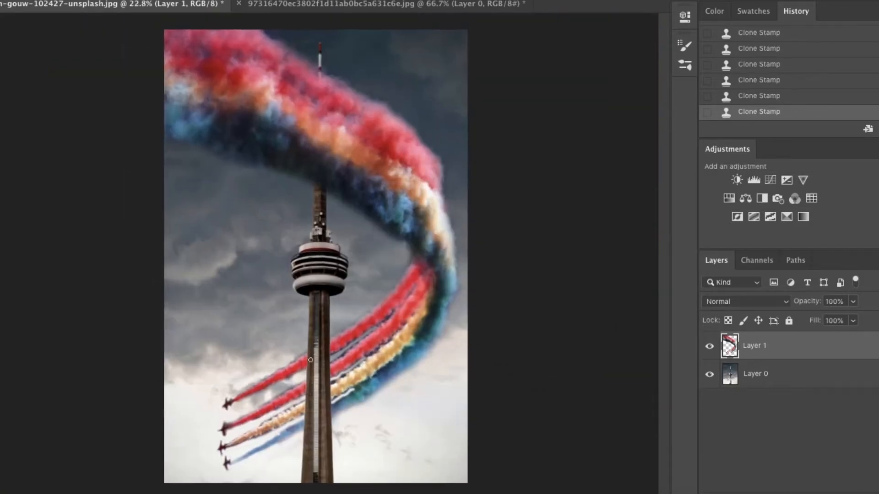
key("ctrl+minus")
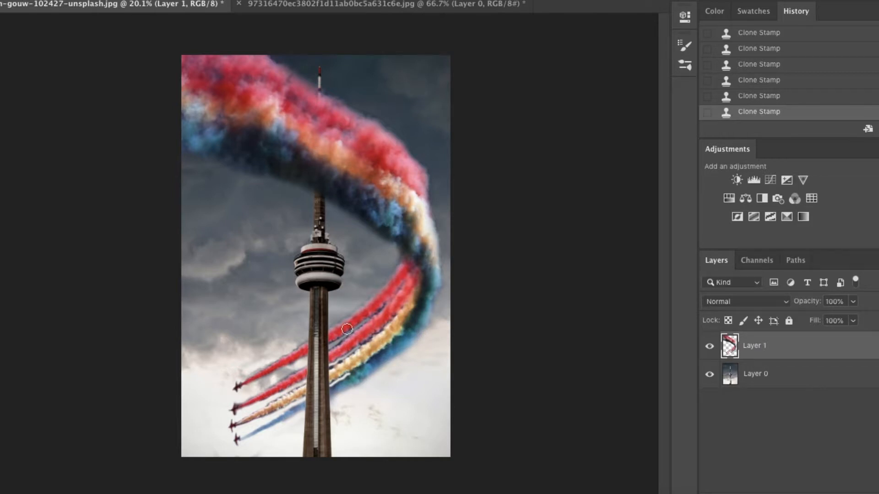
scroll(347, 328, "up", 10)
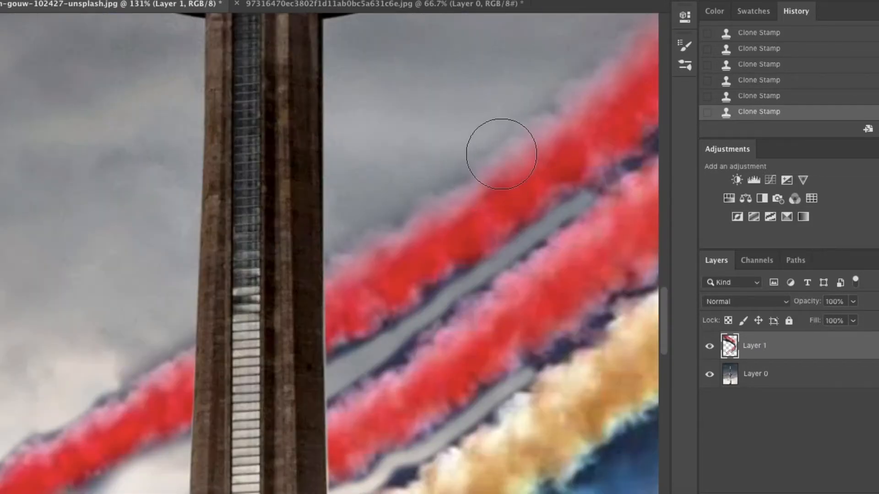
mouse_move(510, 137)
left_mouse_down()
mouse_move(439, 202)
mouse_move(391, 226)
mouse_move(339, 269)
mouse_move(471, 157)
mouse_move(494, 149)
left_mouse_up()
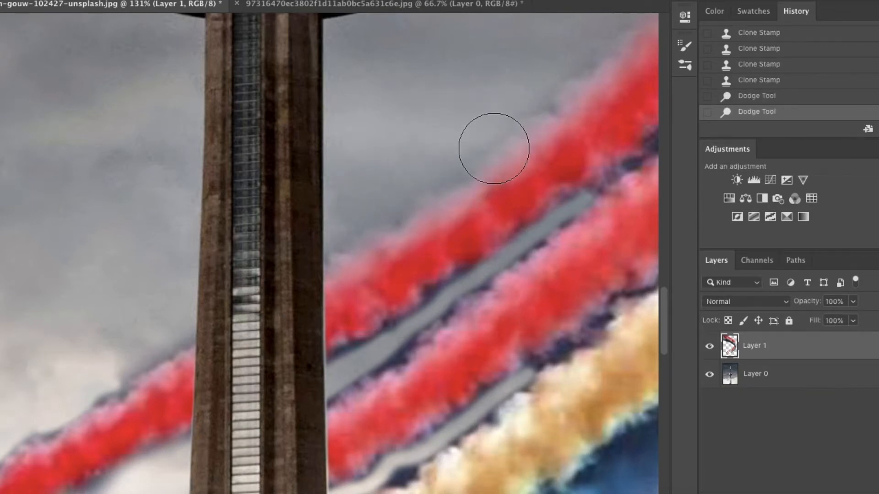
scroll(496, 141, "up", 5)
scroll(496, 141, "right", 5)
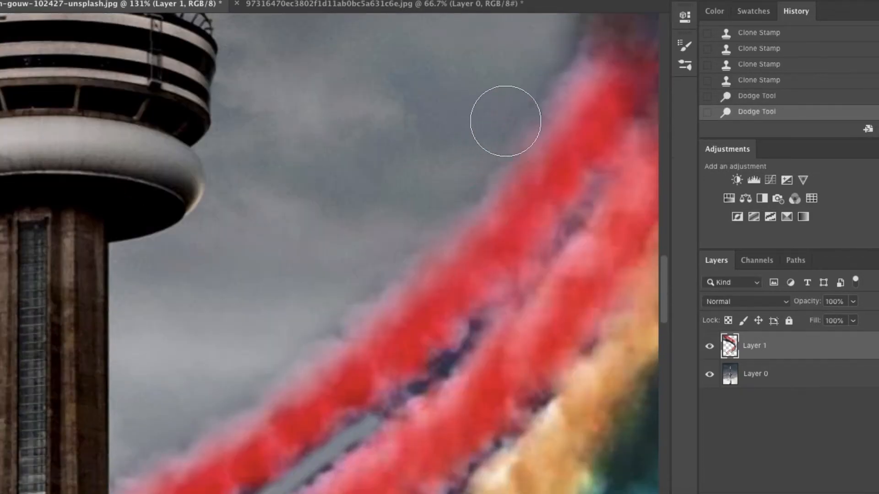
mouse_move(504, 117)
left_mouse_down()
mouse_move(497, 151)
mouse_move(396, 275)
left_mouse_up()
Step: Dodge the dark purple fringes between the two red trails and between the lower red and orange trails, from the bend to the tower
scroll(397, 274, "down", 5)
scroll(397, 274, "left", 2)
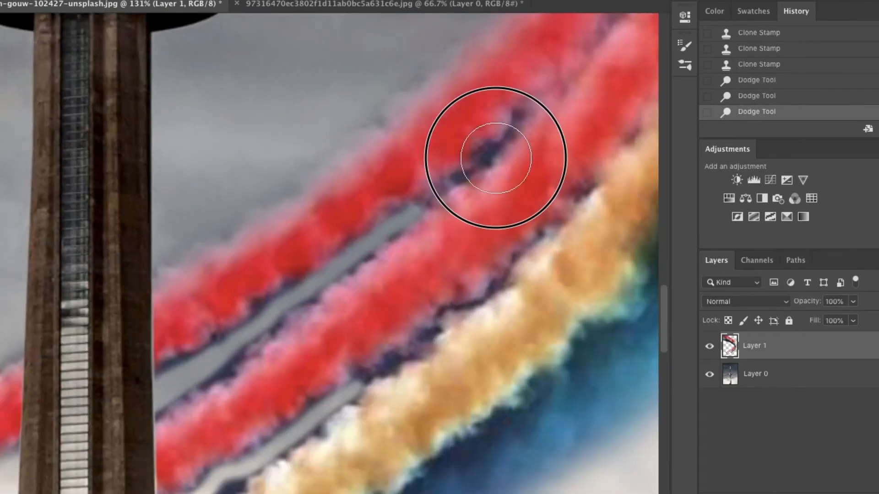
mouse_move(496, 151)
left_mouse_down()
mouse_move(446, 195)
mouse_move(489, 158)
mouse_move(480, 158)
mouse_move(438, 198)
mouse_move(481, 151)
left_mouse_up()
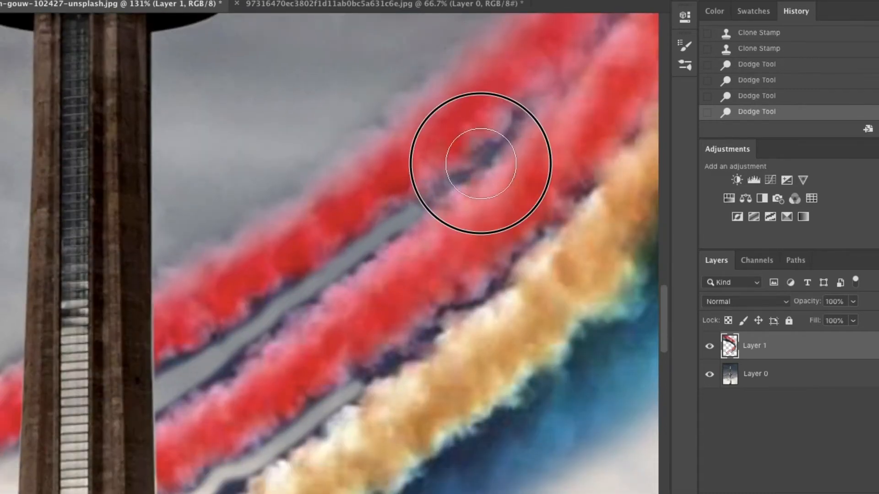
mouse_move(367, 270)
left_mouse_down()
mouse_move(226, 337)
mouse_move(255, 328)
mouse_move(182, 384)
left_mouse_up()
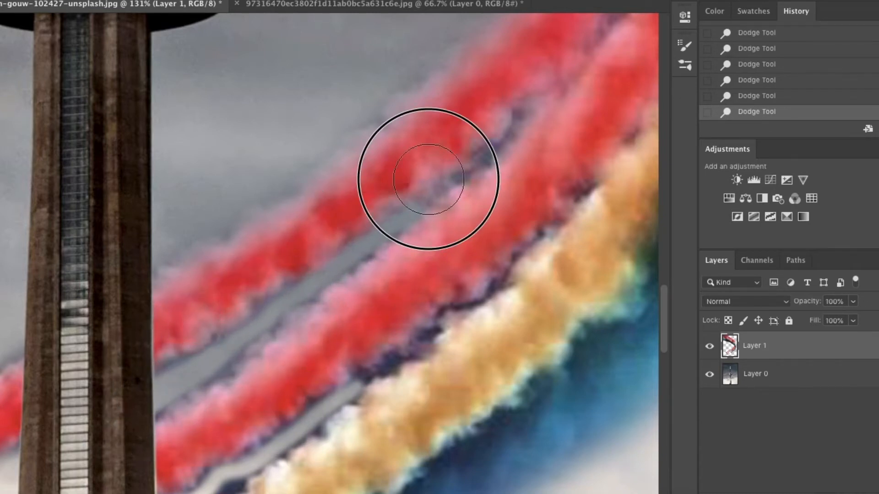
scroll(451, 187, "down", 4)
mouse_move(348, 238)
left_mouse_down()
mouse_move(206, 334)
mouse_move(216, 337)
mouse_move(202, 328)
mouse_move(196, 357)
mouse_move(304, 275)
mouse_move(444, 146)
mouse_move(489, 133)
mouse_move(278, 308)
mouse_move(165, 367)
left_mouse_up()
Step: Dodge the dark fringe along the top red trail's upper edge between the tower and the planes
scroll(489, 133, "right", 1)
scroll(489, 133, "up", 3)
scroll(248, 206, "down", 3)
scroll(249, 206, "left", 5)
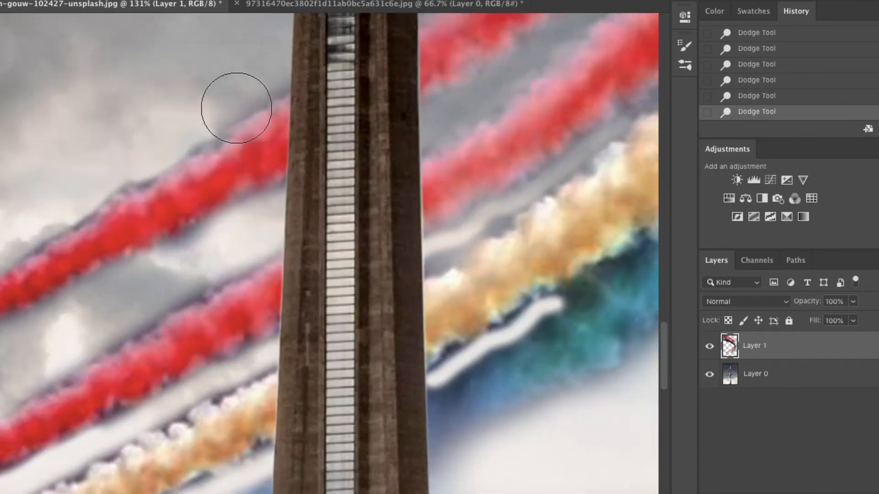
left_click(112, 169)
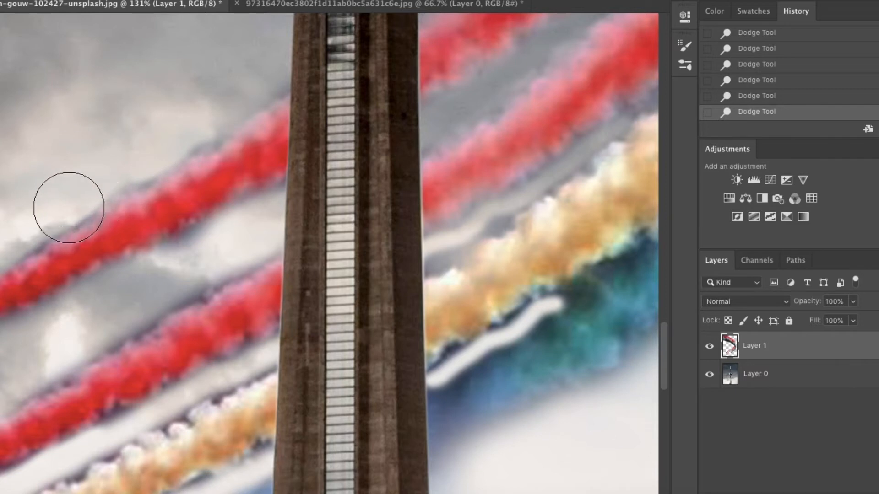
scroll(69, 206, "left", 5)
left_click(104, 202)
left_click(186, 167)
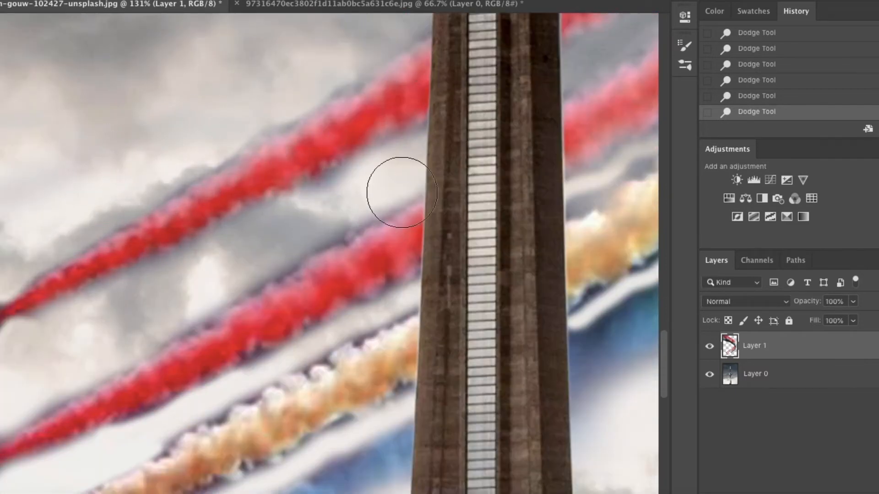
Step: Dodge the second red trail's edges and the gap above the orange trail on the planes' side of the tower
left_click(280, 278)
scroll(280, 278, "down", 2)
mouse_move(373, 245)
left_mouse_down()
mouse_move(304, 275)
mouse_move(147, 382)
left_mouse_up()
left_click(146, 314)
left_click(127, 353)
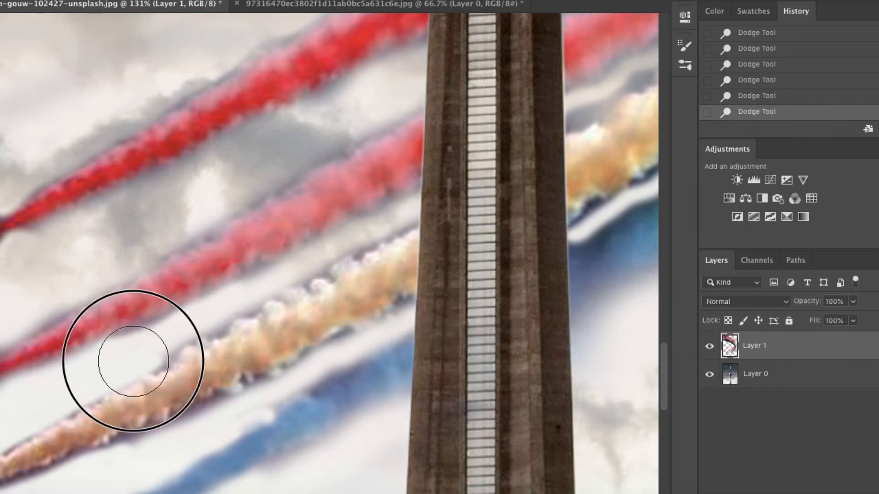
Step: Dodge the orange trail's edges and the gap above the blue trail near the planes
scroll(124, 355, "left", 4)
scroll(123, 355, "down", 4)
left_click(120, 392)
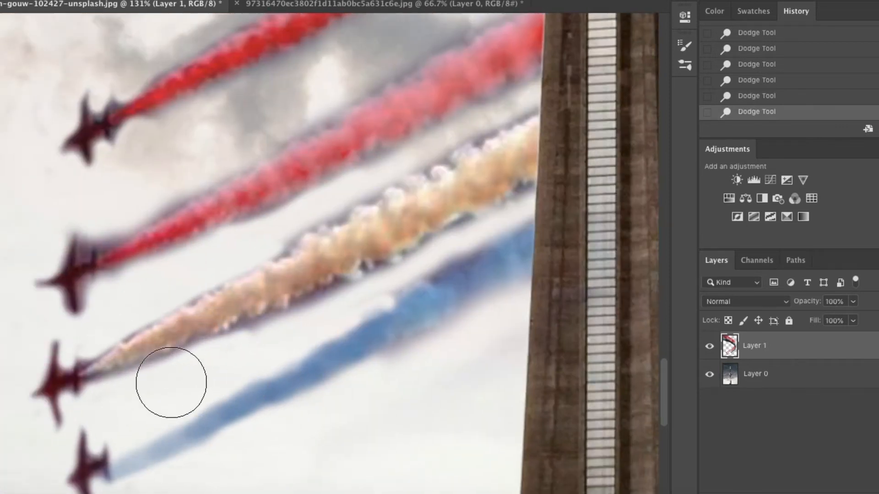
mouse_move(171, 383)
left_mouse_down()
mouse_move(206, 343)
mouse_move(265, 329)
mouse_move(467, 211)
mouse_move(487, 184)
left_mouse_up()
Step: Shrink the eraser and erase the dark smoke between the orange and blue trails where they emerge from behind the tower
scroll(507, 193, "down", 5)
scroll(507, 193, "down", 3)
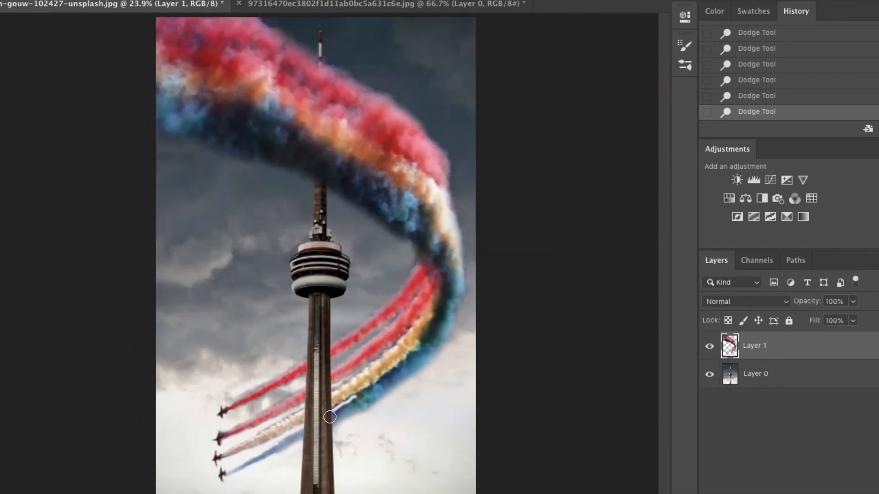
scroll(330, 417, "up", 5)
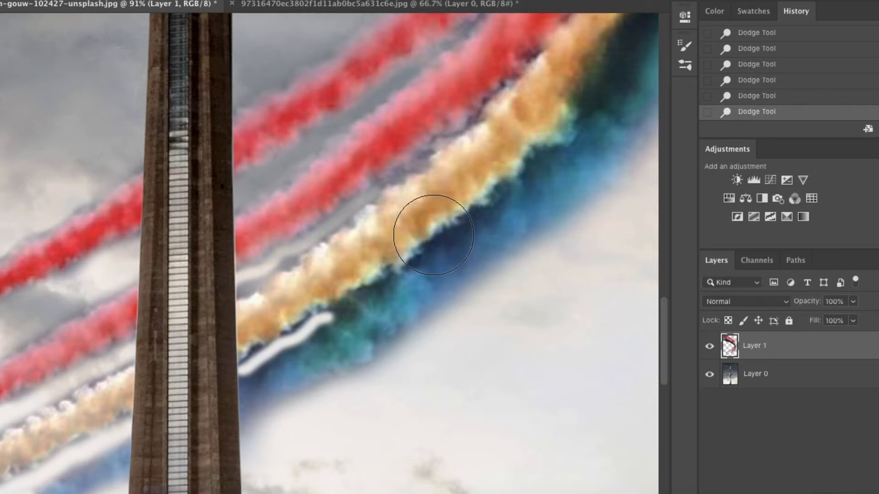
right_click(433, 235)
left_click(523, 262)
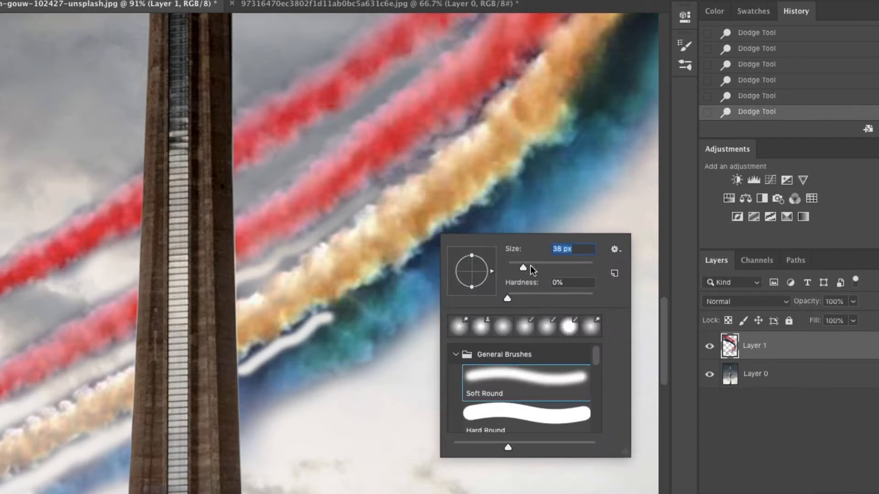
mouse_move(350, 312)
left_mouse_down()
mouse_move(251, 357)
mouse_move(285, 343)
mouse_move(238, 379)
mouse_move(393, 268)
left_mouse_up()
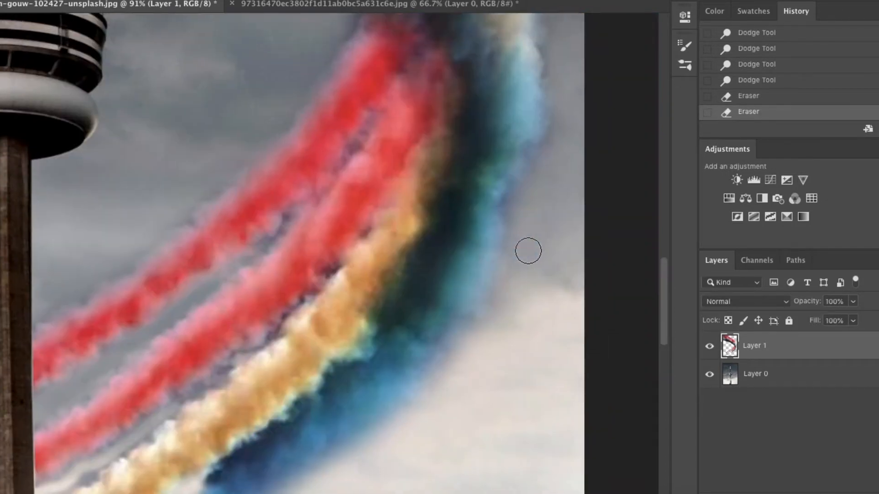
Step: Dodge the remaining dark fringes along both edges of the orange trail between the tower and the bend
right_click(301, 334)
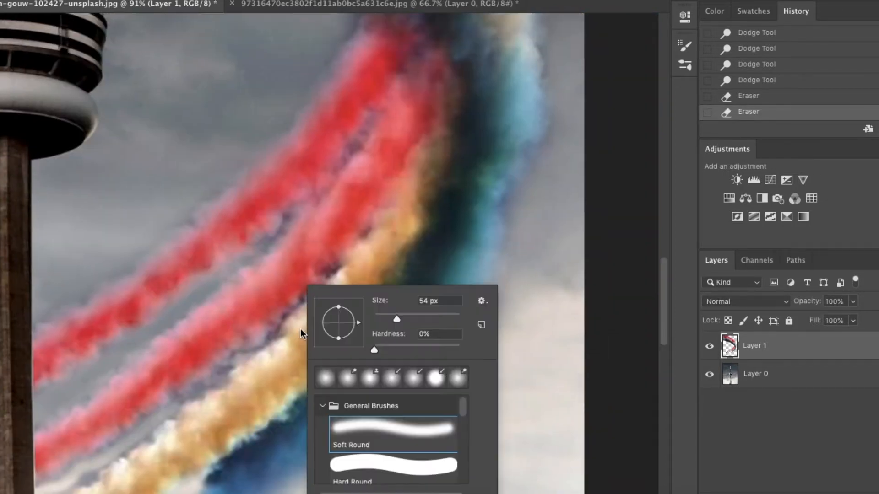
left_click(301, 334)
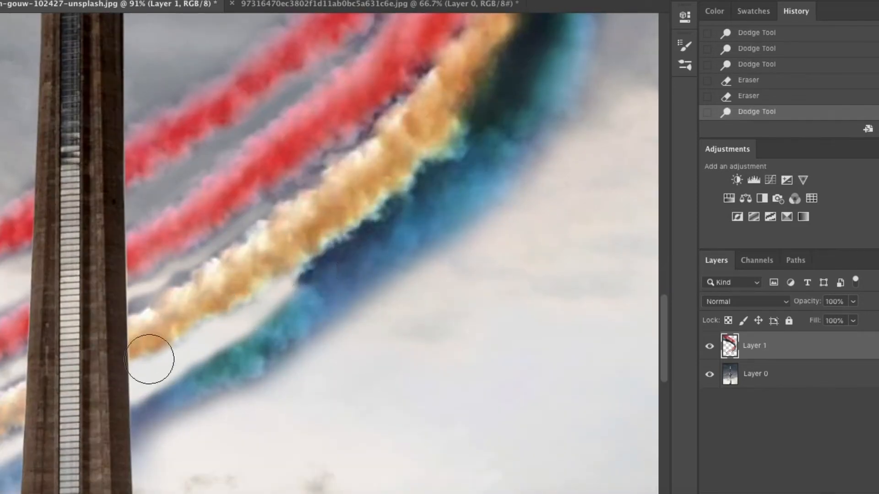
right_click(0, 271)
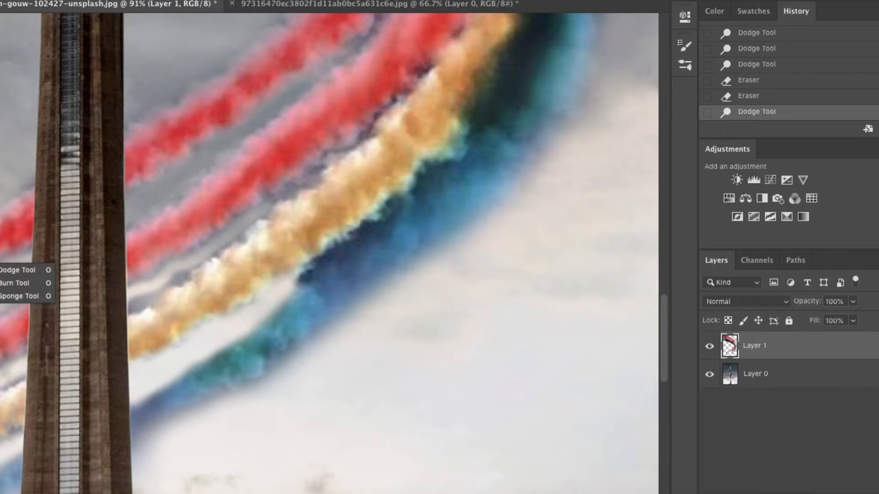
right_click(0, 183)
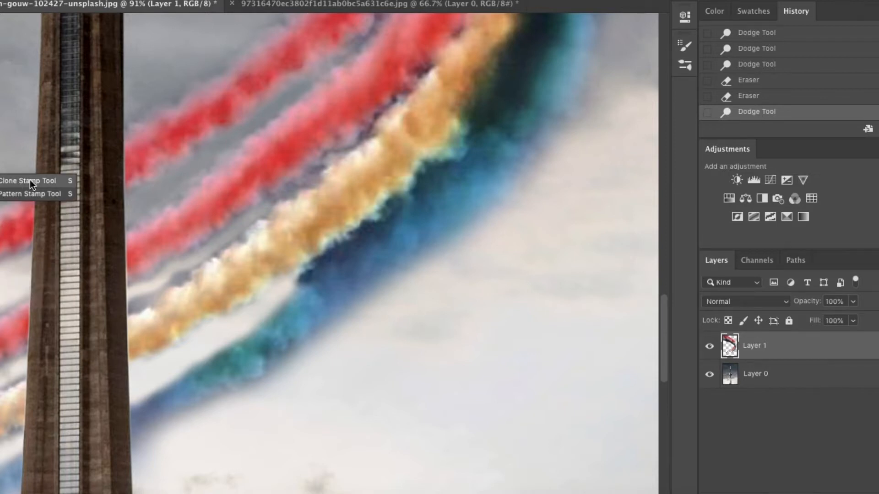
left_click(29, 181)
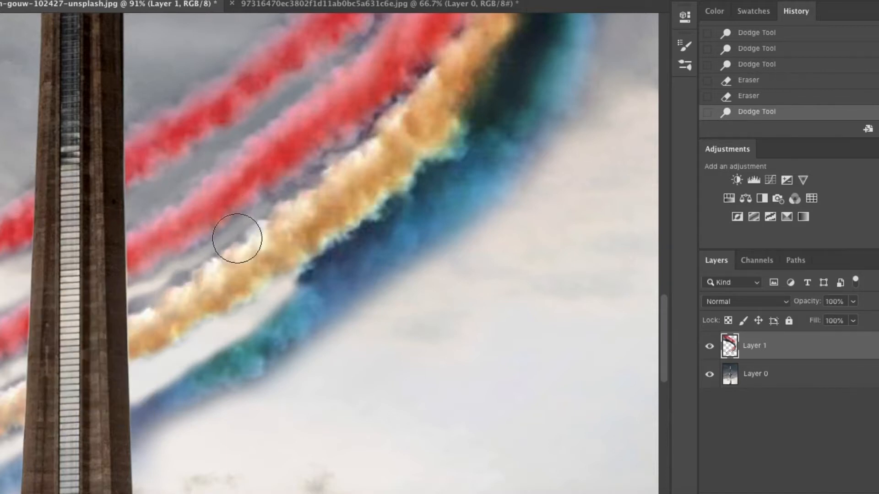
mouse_move(237, 239)
left_mouse_down()
mouse_move(210, 243)
mouse_move(219, 256)
mouse_move(133, 308)
mouse_move(152, 295)
mouse_move(220, 300)
mouse_move(362, 247)
mouse_move(202, 334)
left_mouse_up()
Step: Dodge the dark underside of the thick smoke band from the bend past the antenna to the photo's edge
key("super+0")
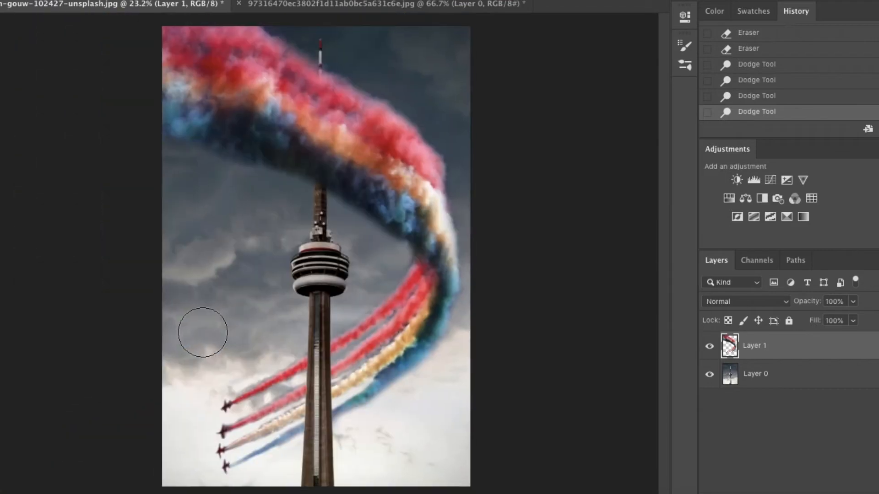
left_click_drag(317, 275, 409, 257)
left_click_drag(407, 169, 169, 218)
key("e")
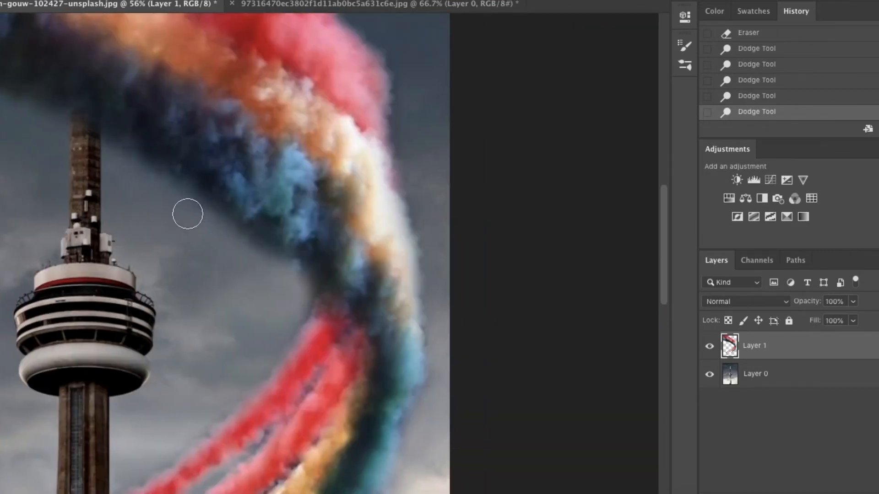
right_click(187, 213)
key("Return")
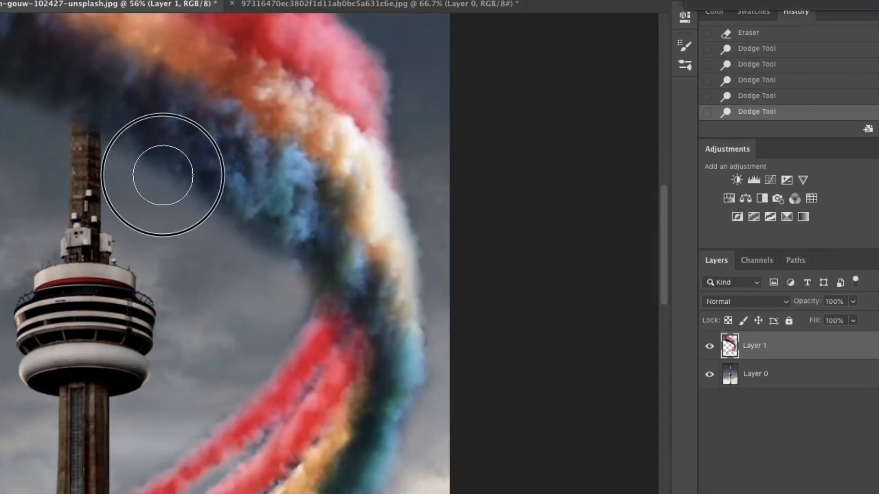
scroll(299, 155, "left", 10)
scroll(298, 155, "up", 5)
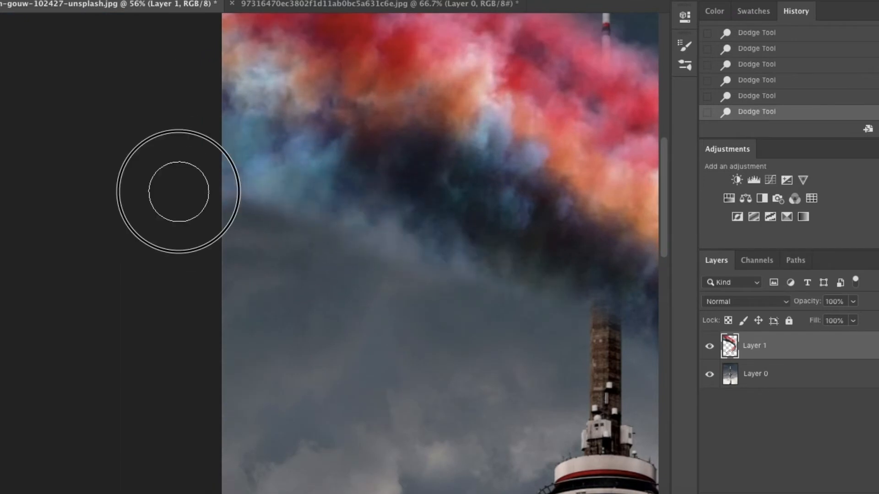
Step: Dodge along the thick smoke band's upper pink edge and around the outside of the bend
scroll(624, 367, "right", 5)
scroll(624, 367, "down", 4)
scroll(620, 284, "right", 3)
scroll(536, 295, "up", 10)
scroll(536, 296, "left", 4)
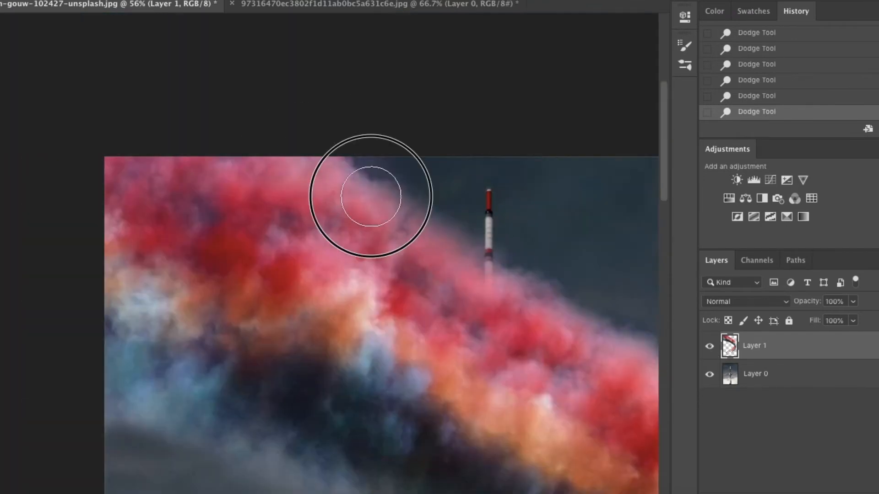
scroll(516, 273, "right", 7)
scroll(515, 272, "down", 10)
scroll(491, 221, "down", 4)
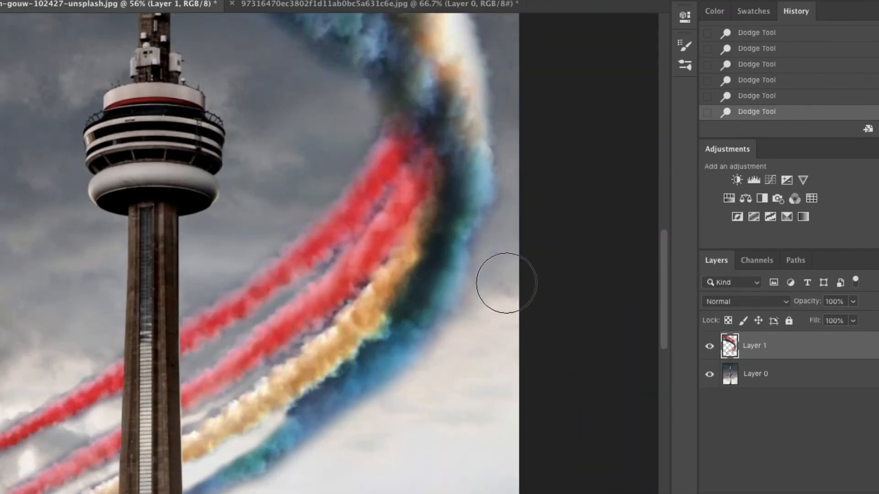
Step: Dodge the gap between the lower red and orange trails beside the tower, then view the whole composite
scroll(500, 163, "down", 8)
scroll(500, 163, "left", 3)
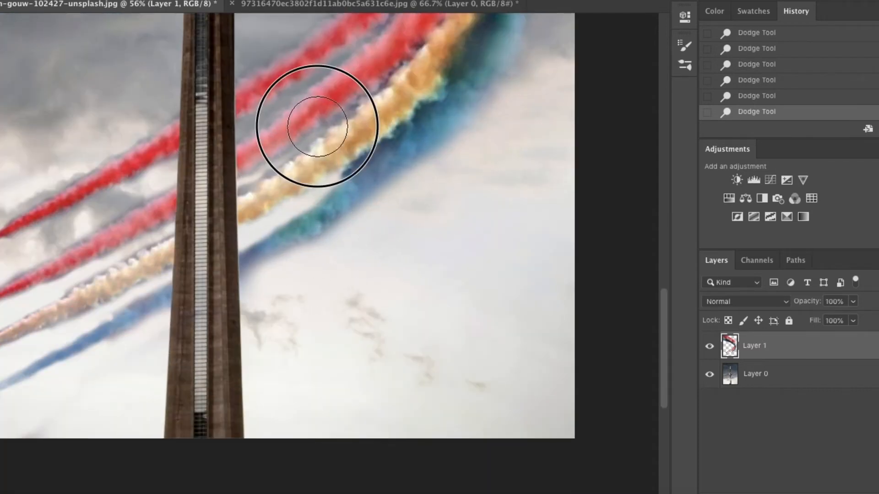
scroll(196, 251, "left", 5)
scroll(210, 216, "down", 10)
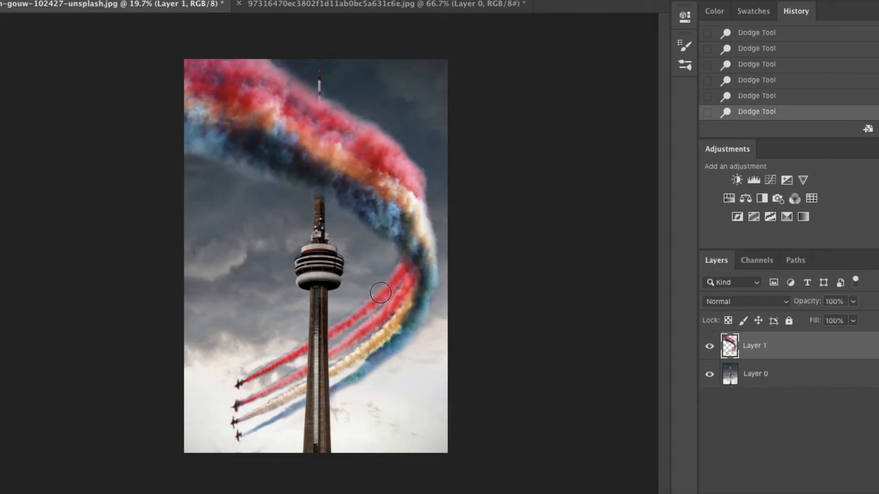
Step: Add a new layer above the smoke layer and choose a light orange as the paint colour
key("ctrl+plus")
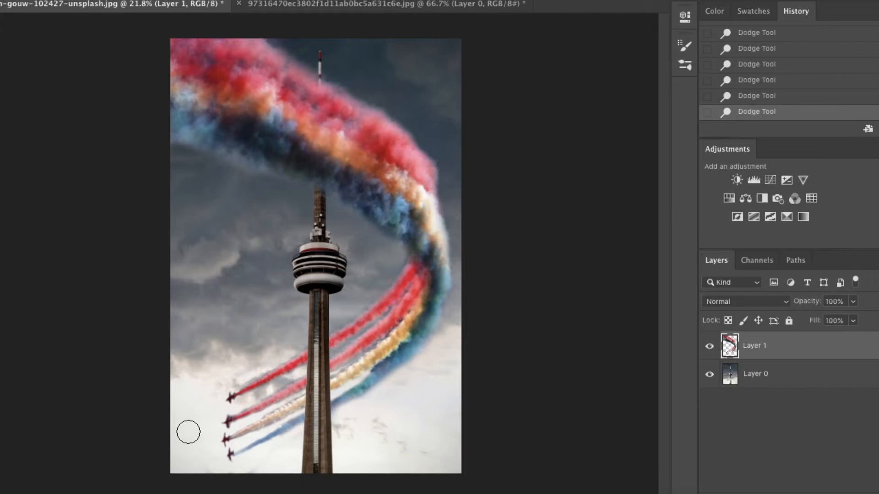
key("ctrl+shift+alt+n")
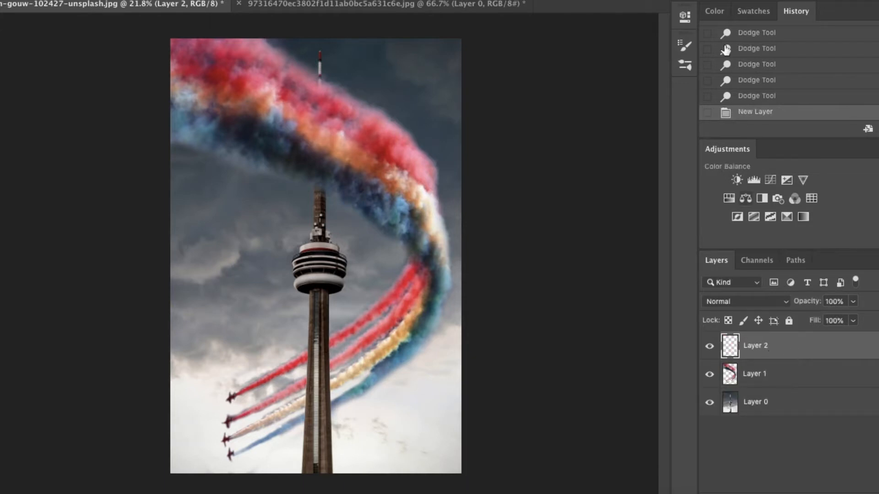
left_click(713, 11)
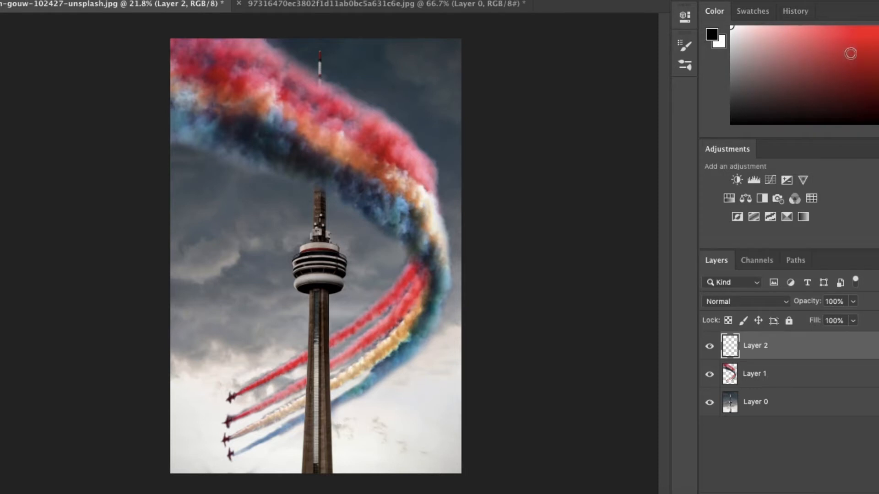
left_click_drag(878, 124, 878, 116)
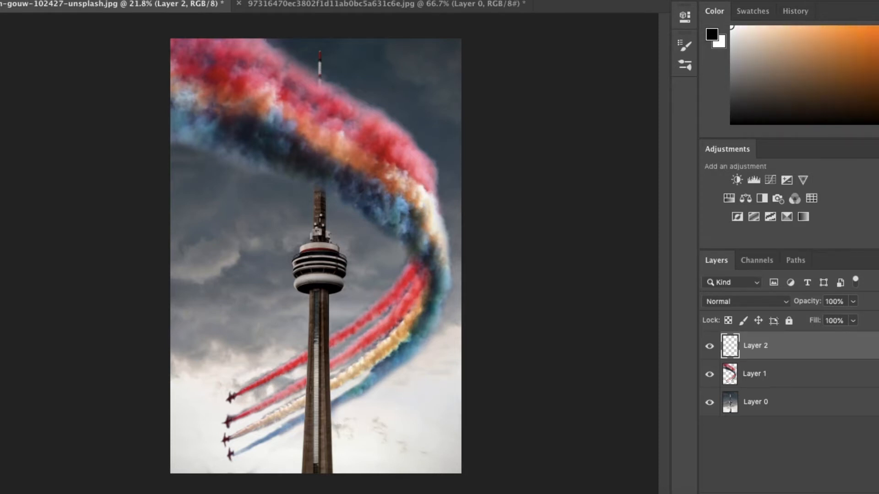
mouse_move(833, 48)
left_mouse_down()
mouse_move(845, 19)
mouse_move(843, 27)
left_mouse_up()
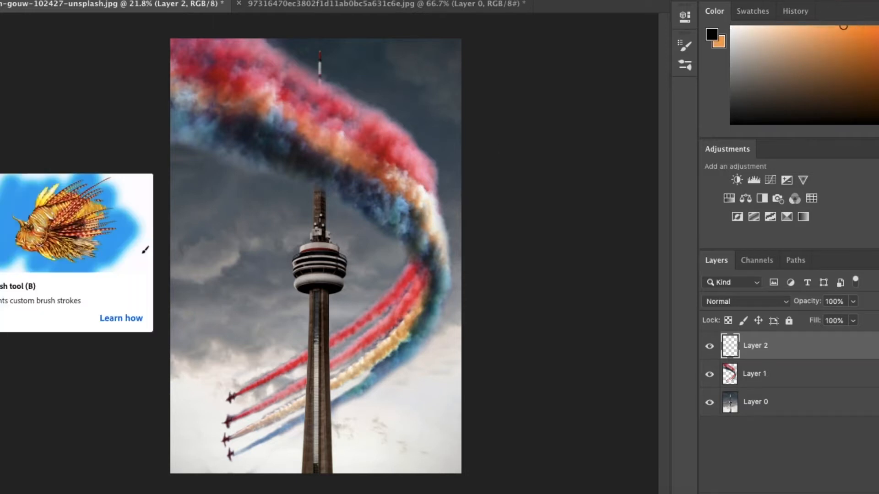
Step: Paint a soft orange glow over the sky around the planes with a 1400 px brush on Layer 2
right_click(235, 166)
left_click_drag(330, 198, 388, 204)
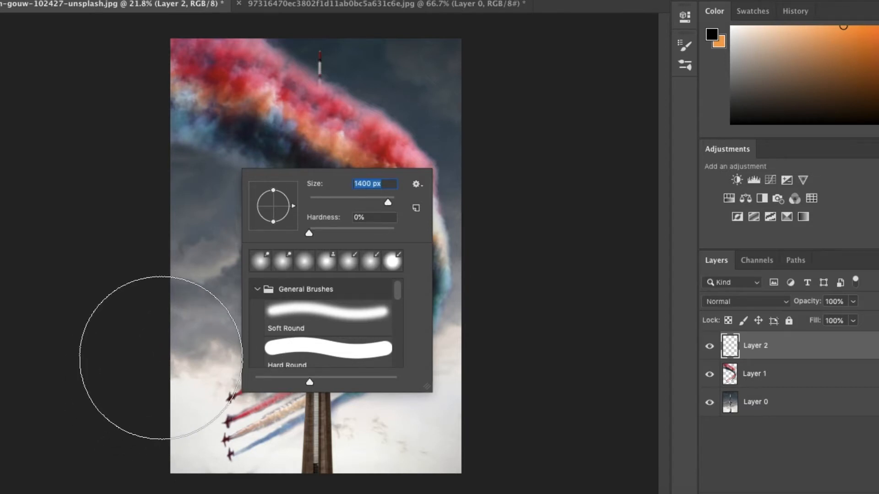
left_click(162, 354)
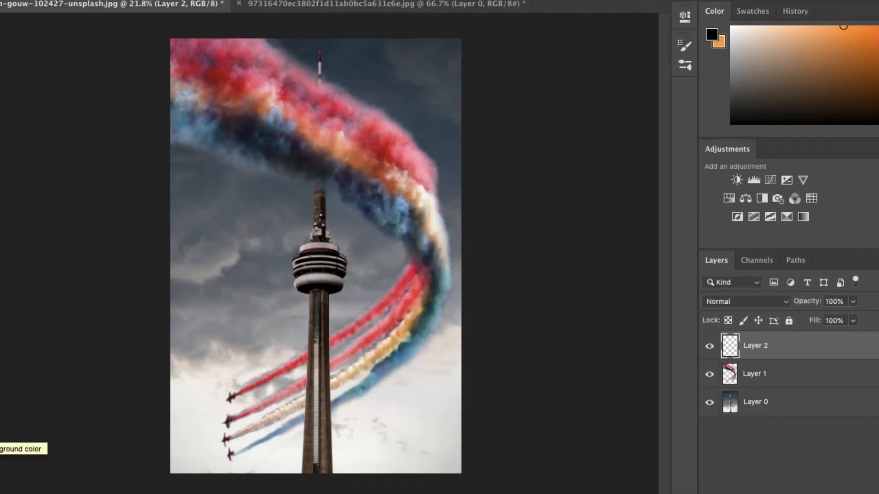
key("x")
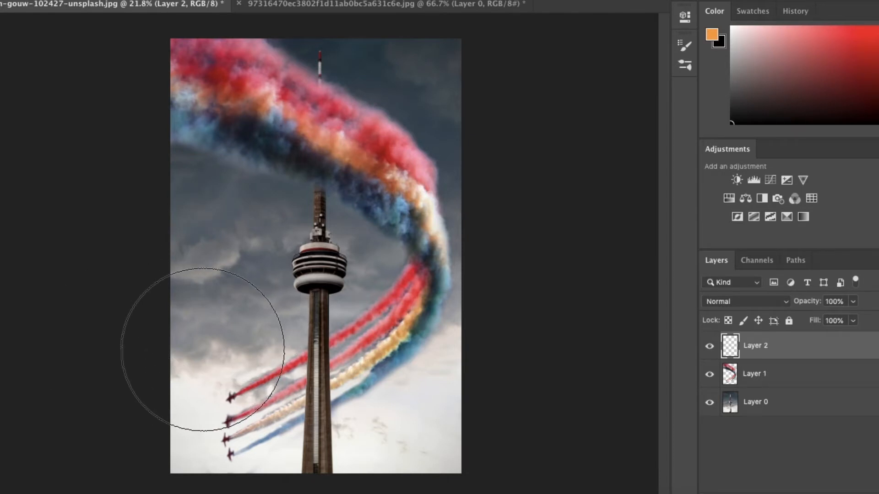
mouse_move(202, 349)
left_mouse_down()
mouse_move(203, 401)
mouse_move(202, 370)
mouse_move(196, 397)
left_mouse_up()
key("v")
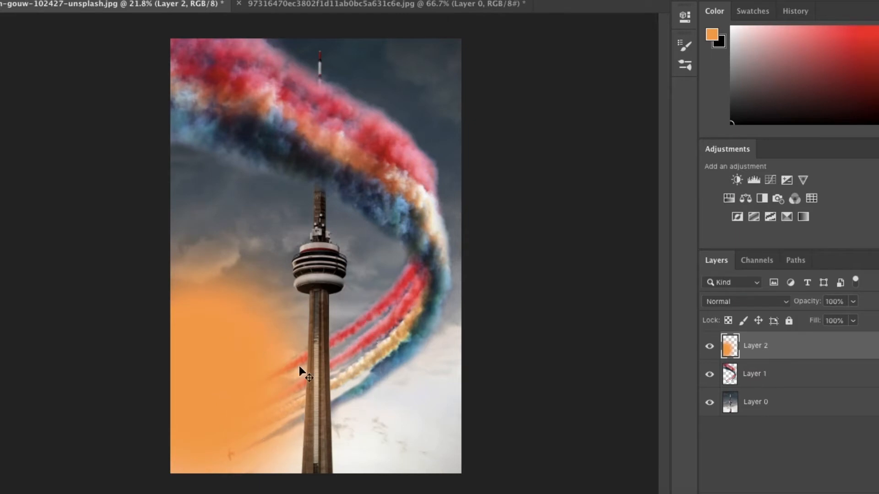
Step: Add another layer and paint an orange spot with a soft white centre over the planes
key("b")
key("ctrl+shift+alt+n")
left_click(731, 26)
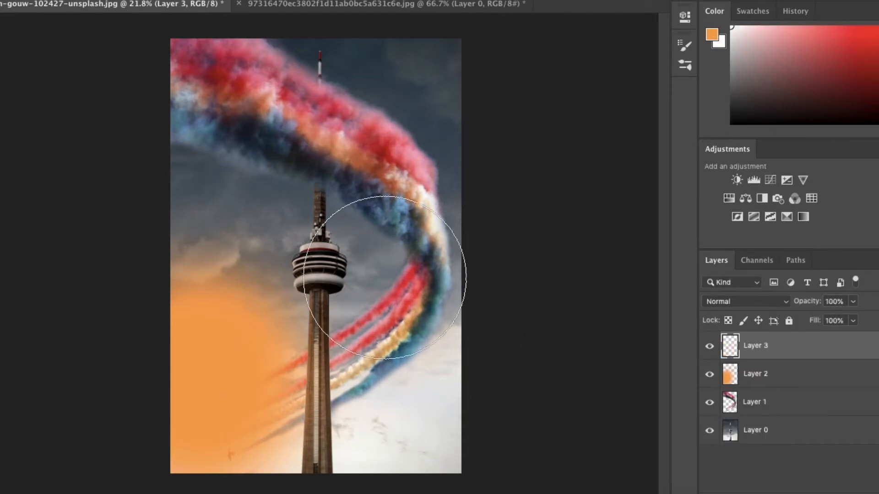
left_click(206, 375)
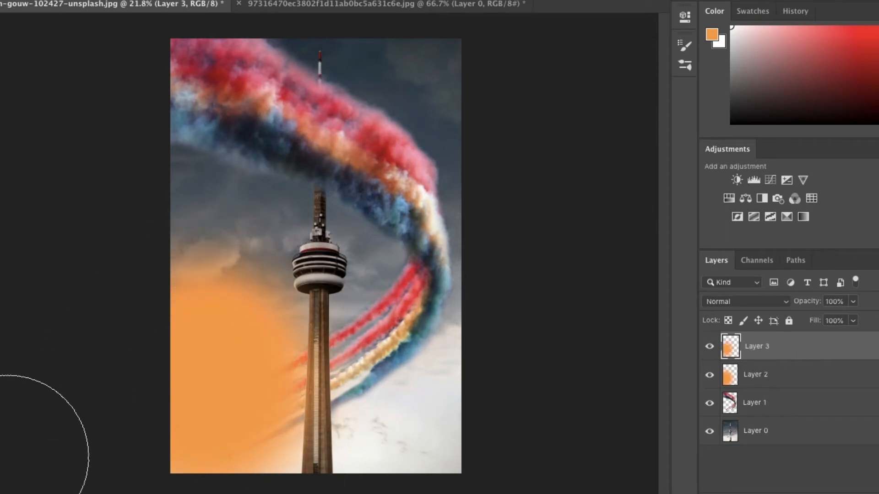
key("x")
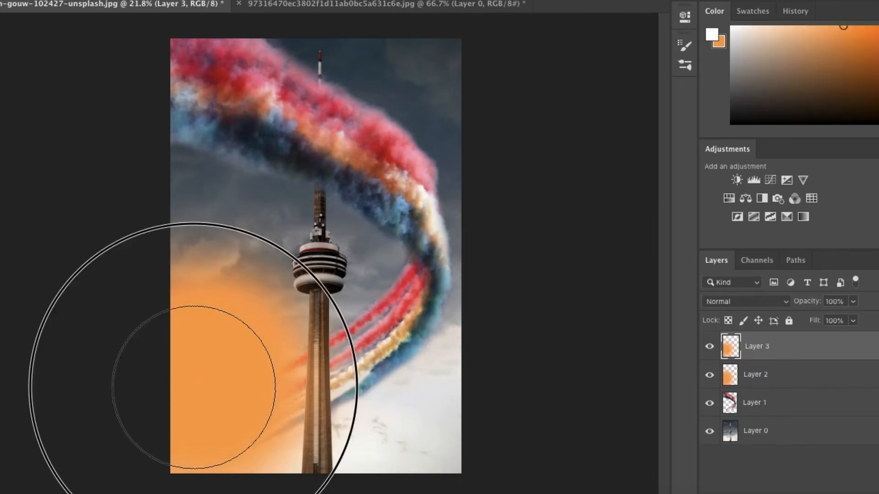
left_click(202, 378)
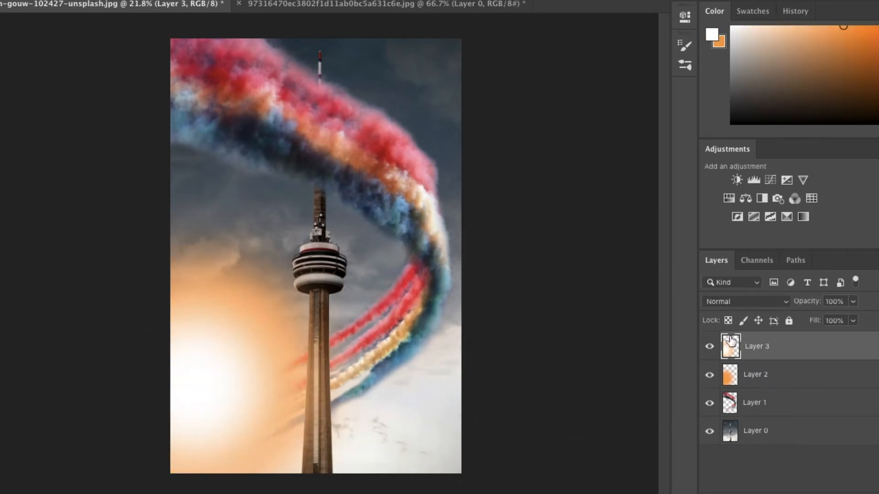
Step: Set the blend mode of Layer 3 to Lighten and of Layer 2 to Overlay
left_click(754, 299)
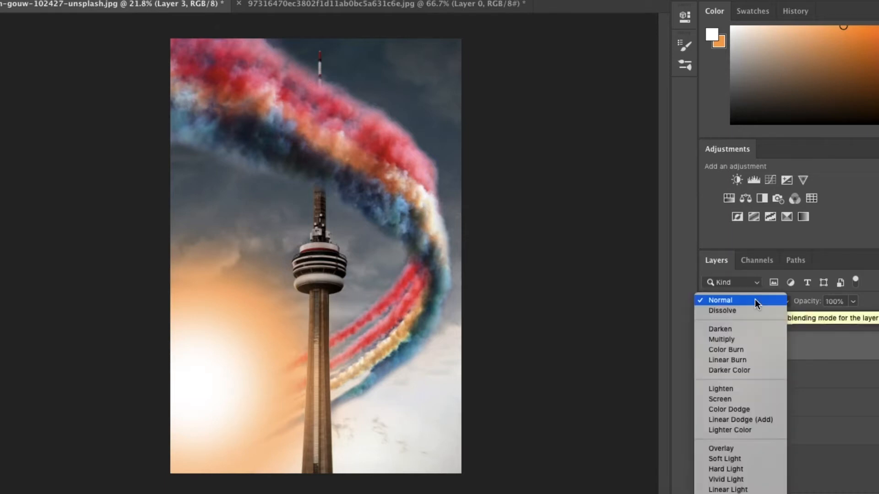
left_click(727, 390)
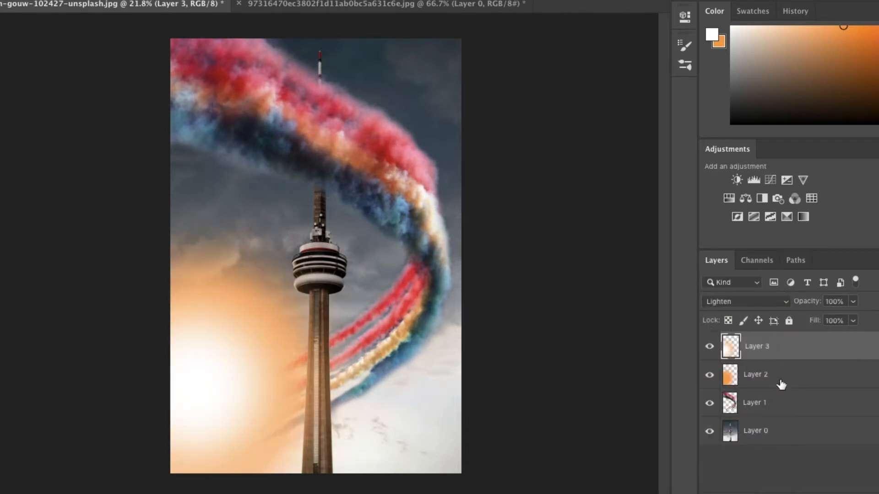
left_click(782, 385)
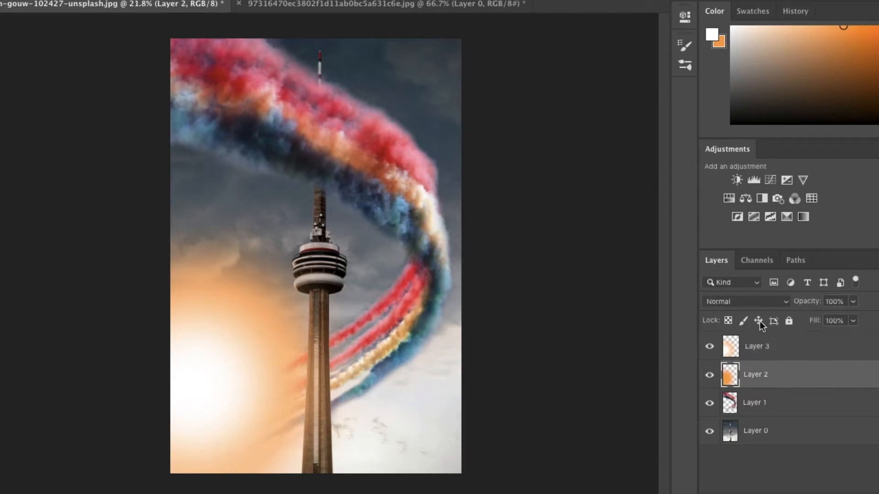
left_click(749, 303)
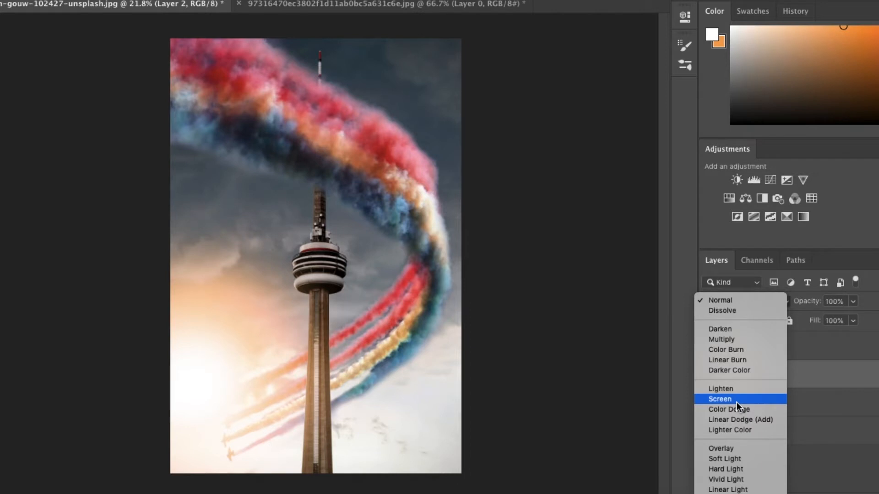
left_click(736, 448)
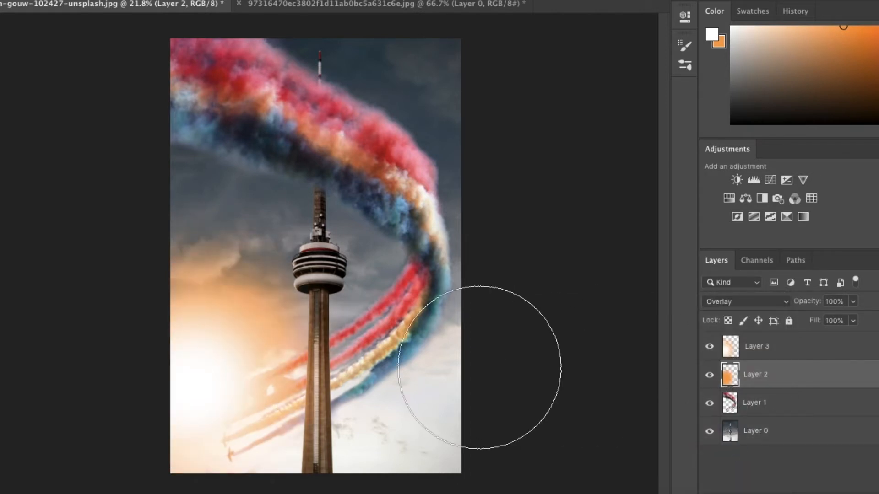
Step: Shrink the white-centred glow on Layer 3 with Free Transform and shift it past the photo's lower-left edge
key("ctrl+t")
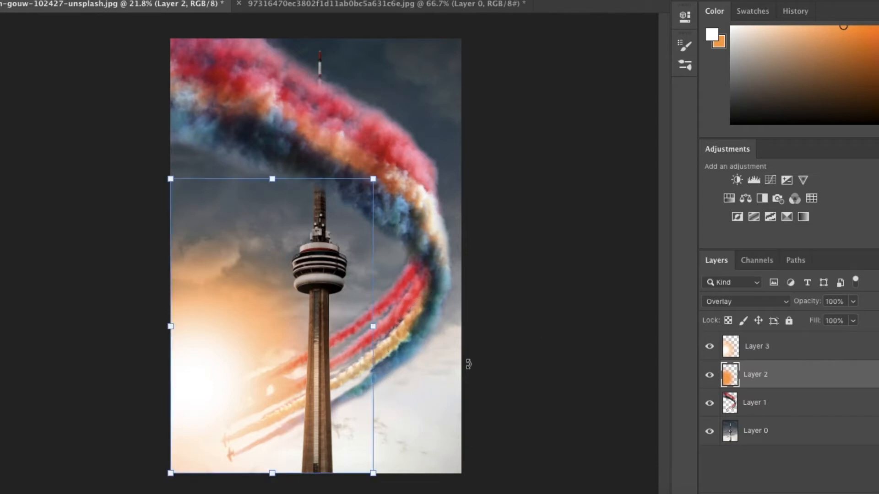
mouse_move(328, 326)
left_mouse_down()
mouse_move(299, 335)
mouse_move(324, 325)
mouse_move(314, 334)
left_mouse_up()
left_click(796, 349)
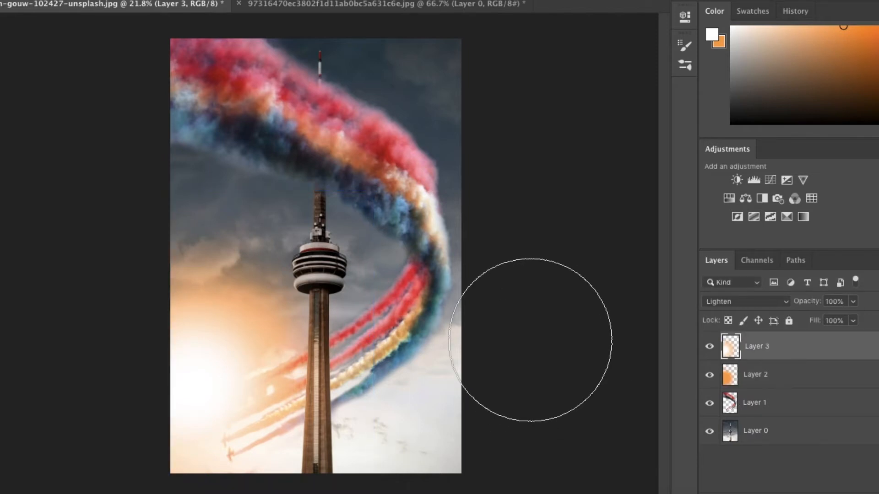
key("ctrl+t")
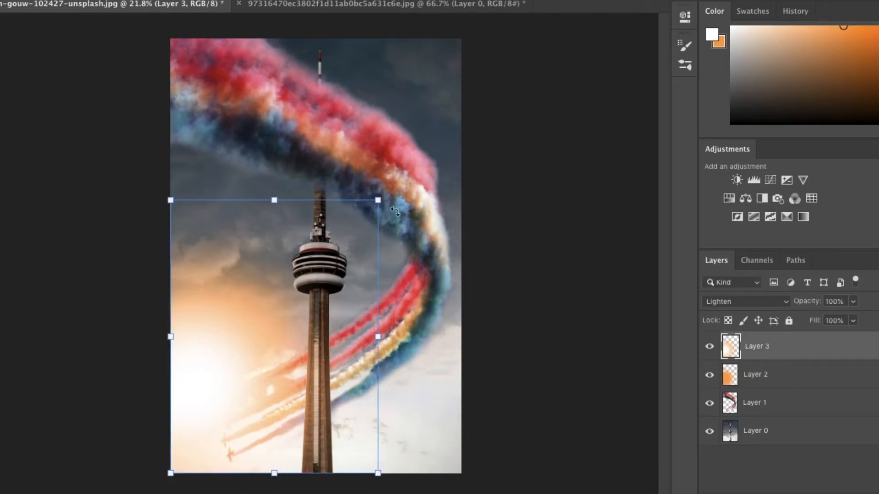
left_click_drag(380, 202, 310, 290)
left_click_drag(249, 374, 237, 373)
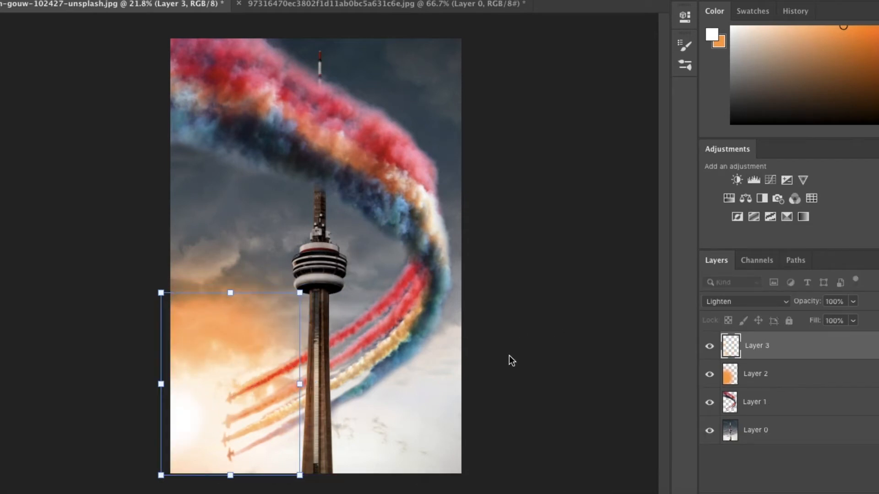
mouse_move(296, 371)
left_mouse_down()
mouse_move(263, 369)
mouse_move(289, 373)
left_mouse_up()
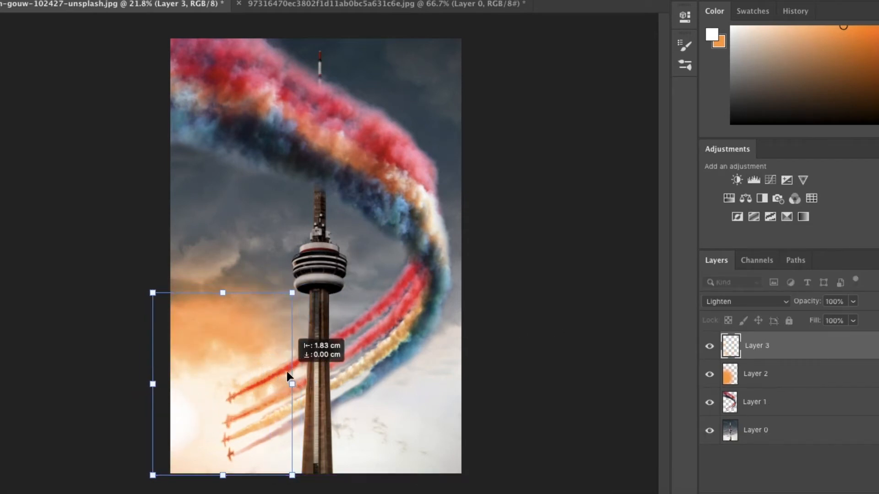
key("Return")
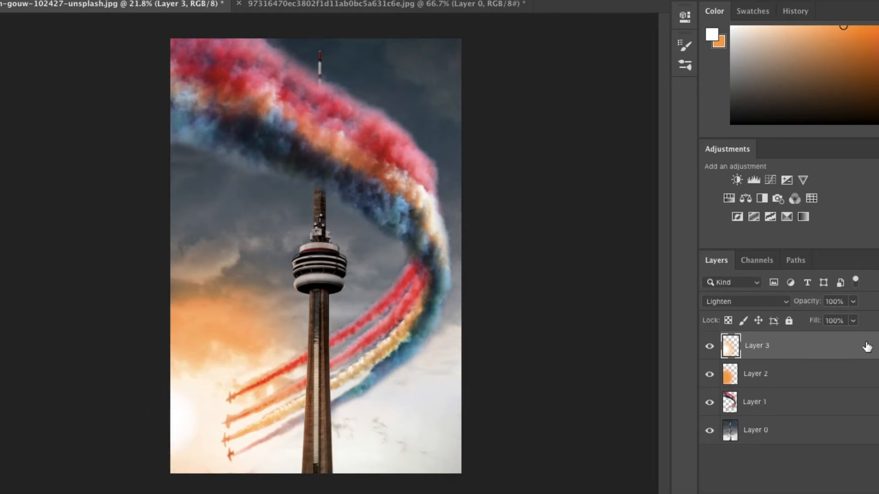
Step: Move Layer 3 and Layer 2 beneath the smoke trails on Layer 1, keeping Layer 2 above Layer 3
left_click_drag(866, 347, 856, 405)
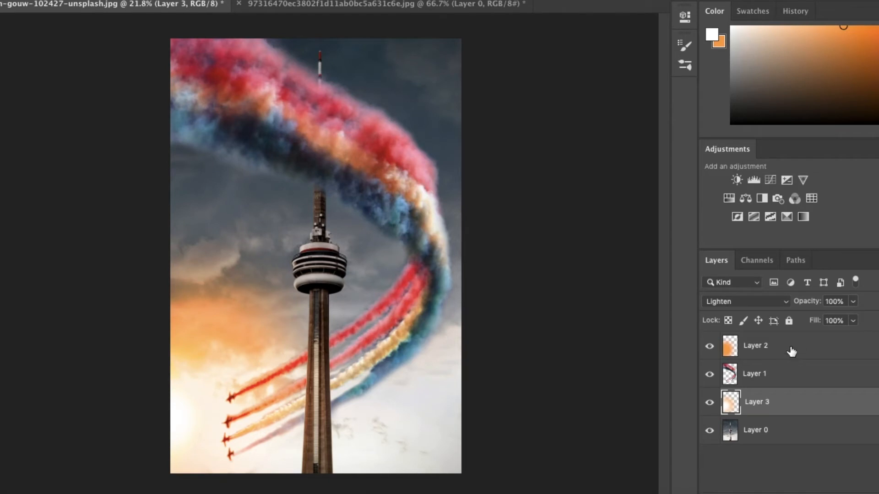
left_click_drag(791, 351, 785, 401)
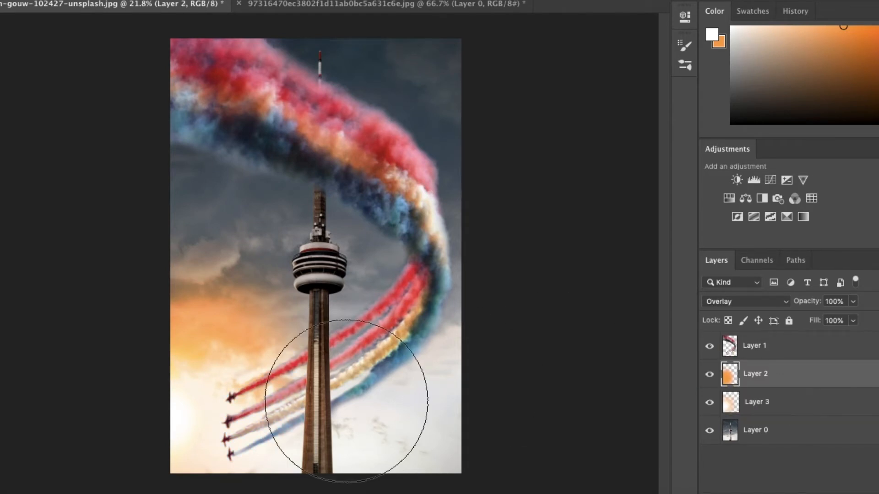
Step: Reduce the fill of Layer 3 to 42% and the fill of Layer 2 to 68%
left_click(783, 406)
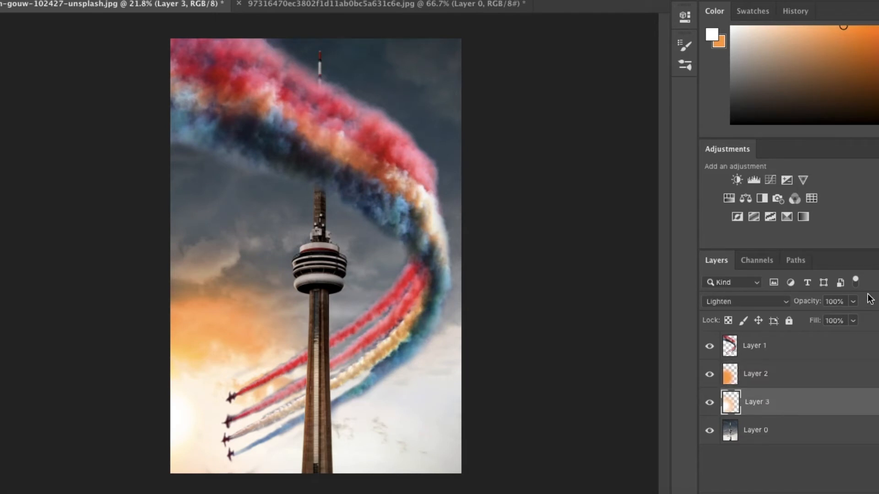
left_click(854, 321)
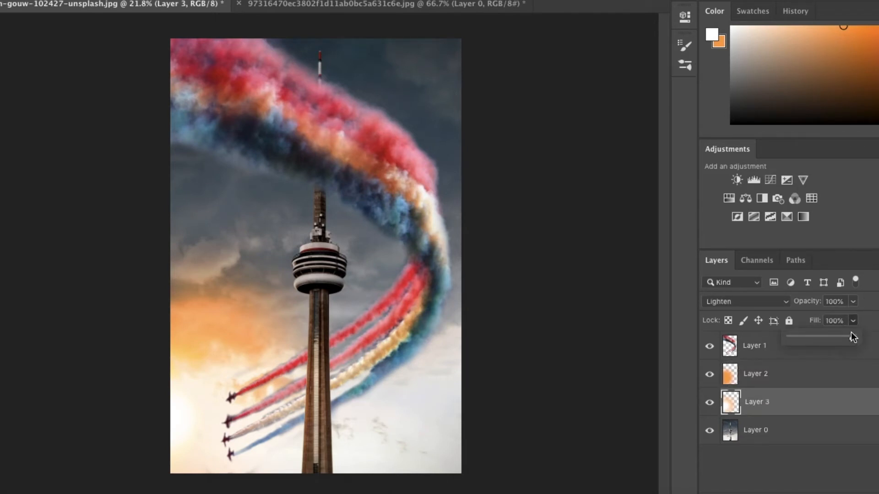
left_click_drag(853, 338, 818, 342)
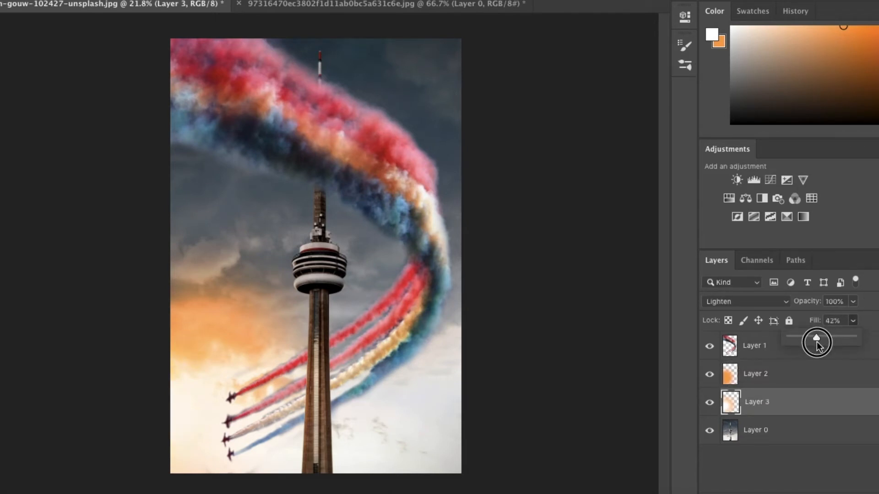
left_click(786, 378)
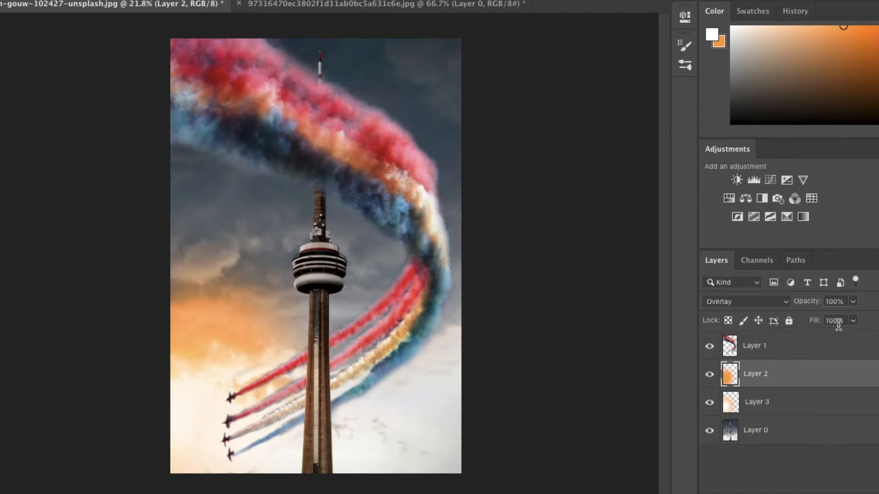
left_click(853, 321)
left_click_drag(851, 336, 833, 340)
left_click(786, 371)
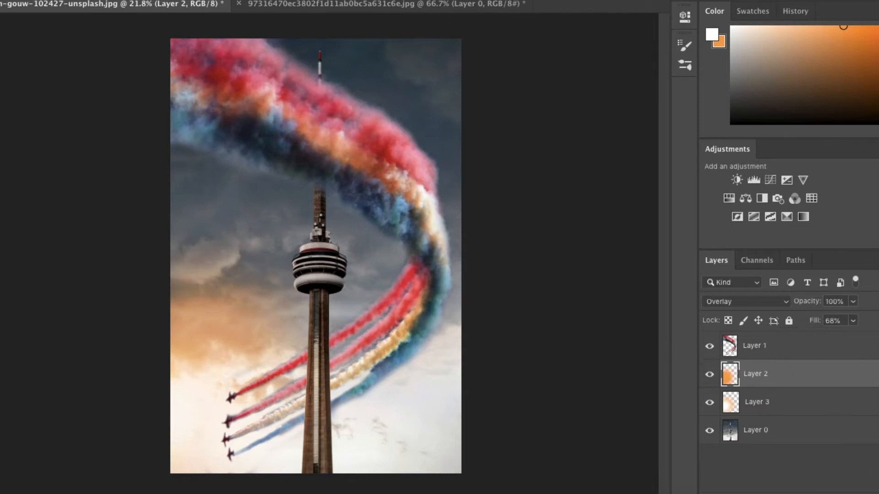
Step: Add a new layer on top of the stack and paint a soft orange glow over the planes and tower
key("ctrl+shift+alt+n")
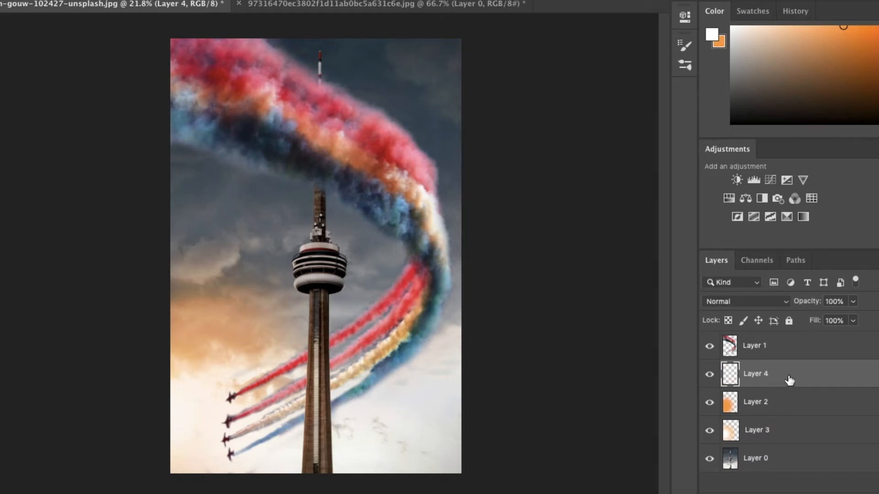
left_click_drag(790, 381, 778, 341)
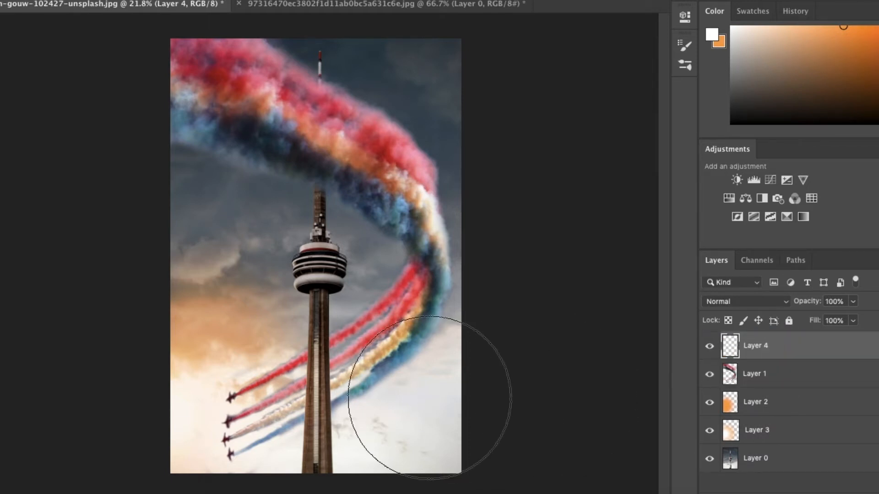
key("x")
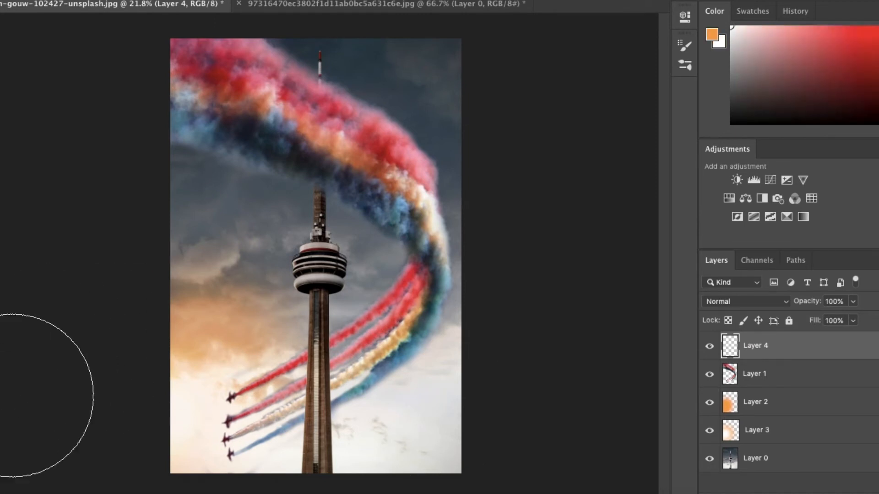
left_click_drag(255, 295, 245, 366)
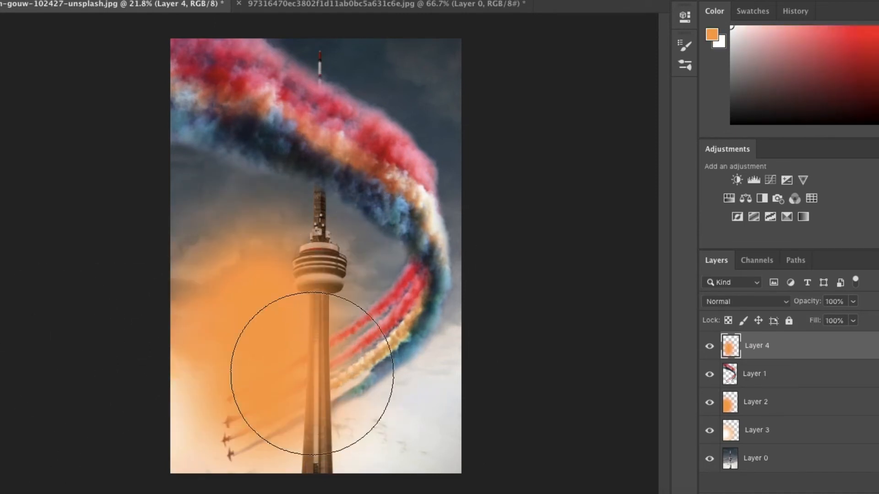
Step: Finish the orange glow on Layer 4, blend the layer with Screen and reduce its fill to 29%
left_click_drag(298, 363, 288, 366)
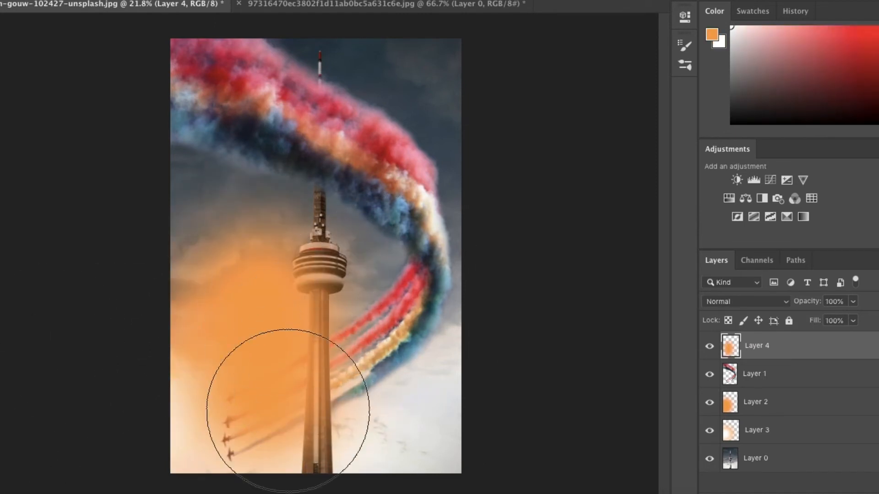
left_click(759, 297)
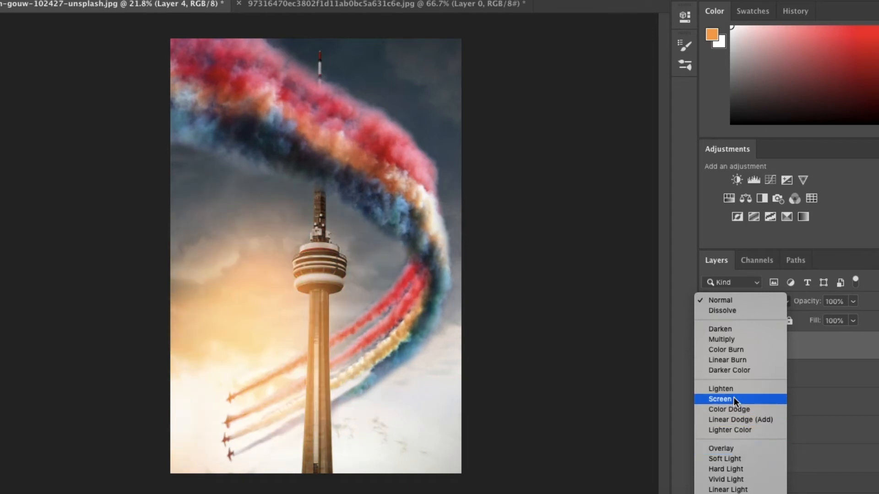
left_click(733, 398)
left_click(852, 320)
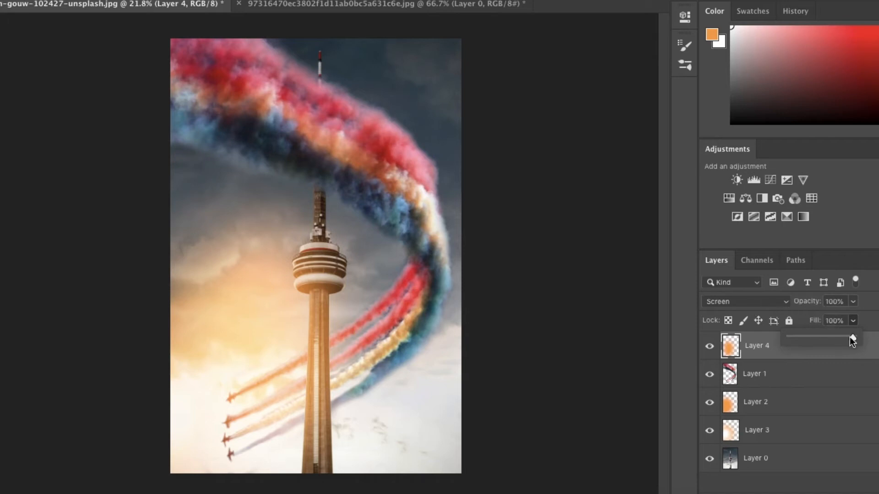
left_click_drag(851, 339, 809, 337)
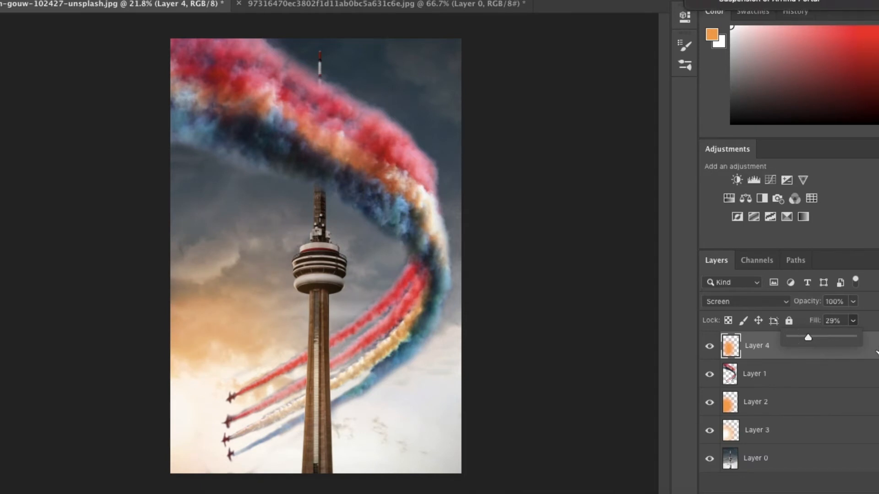
left_click(875, 351)
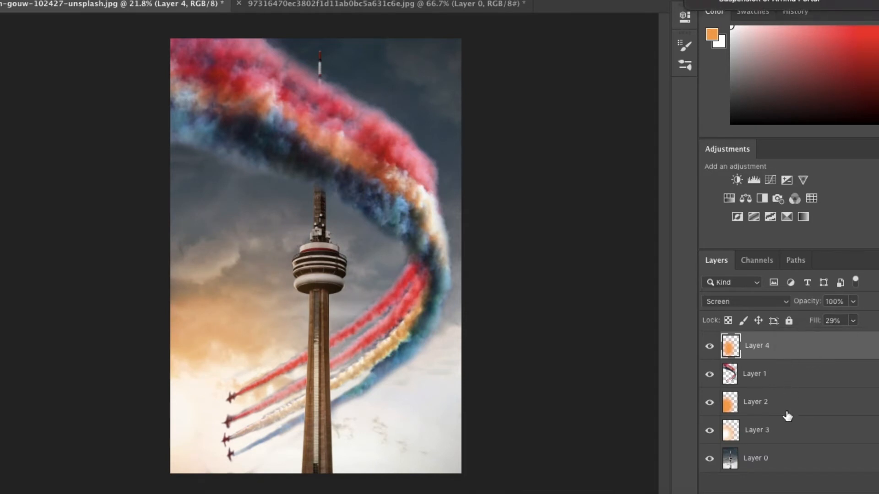
Step: Apply Brightness/Contrast to the smoke trails on Layer 1 with brightness -8 and contrast 22
left_click(782, 376)
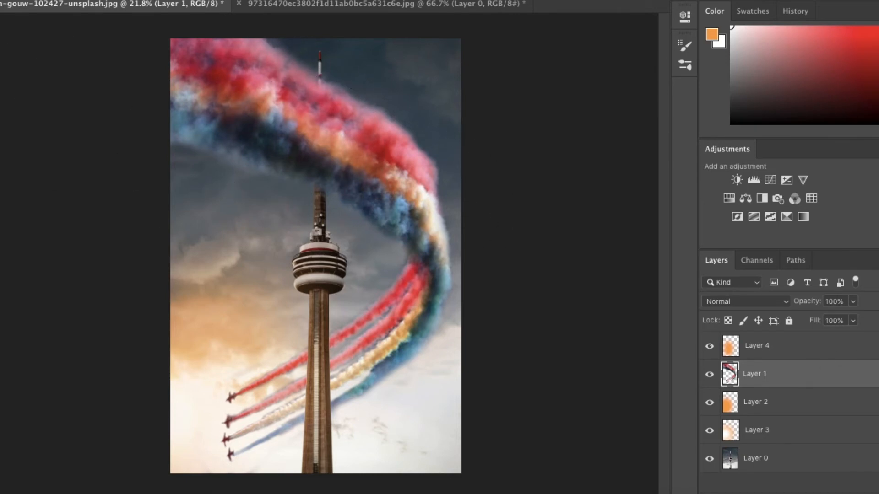
mouse_move(156, 0)
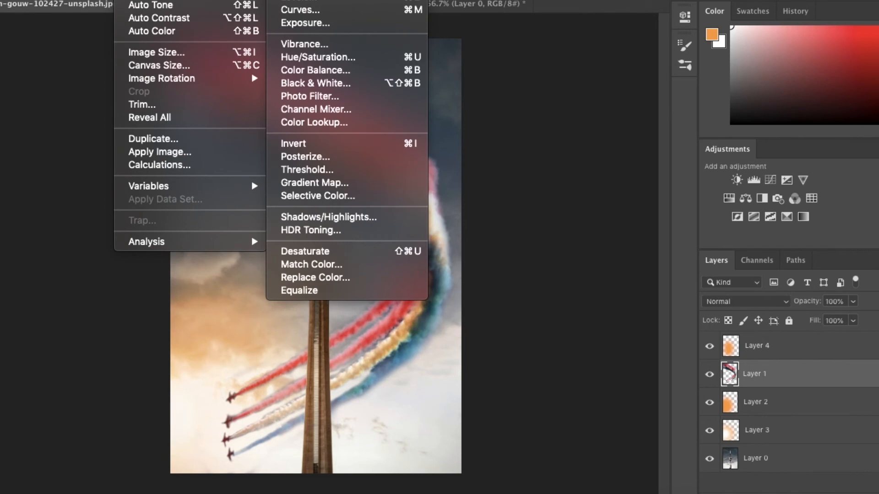
left_click(302, 0)
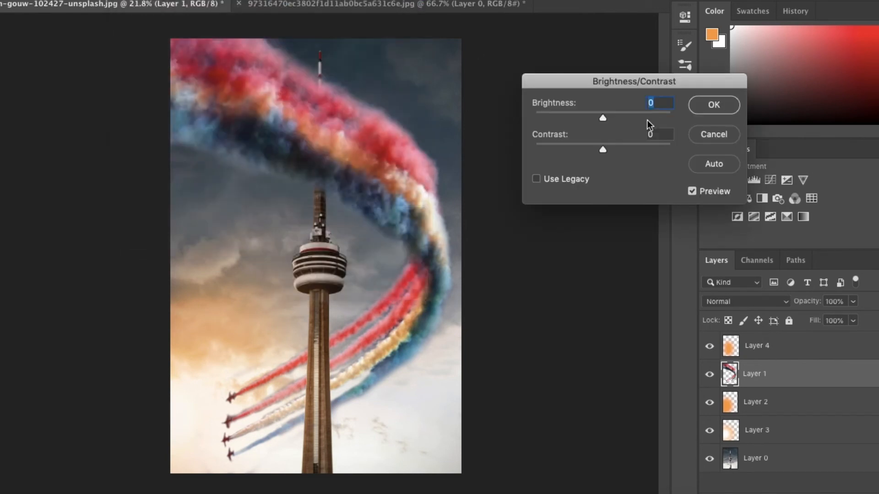
mouse_move(603, 152)
left_mouse_down()
mouse_move(628, 152)
mouse_move(618, 155)
left_mouse_up()
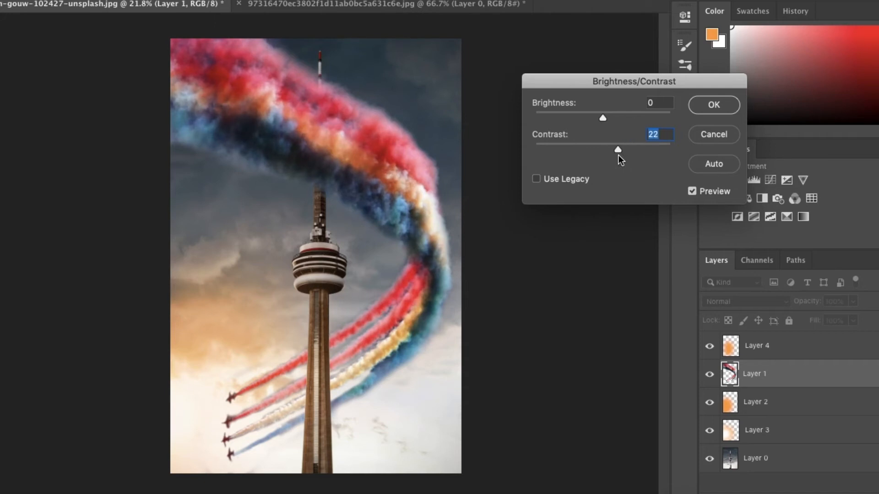
left_click(604, 118)
left_click_drag(607, 119, 600, 120)
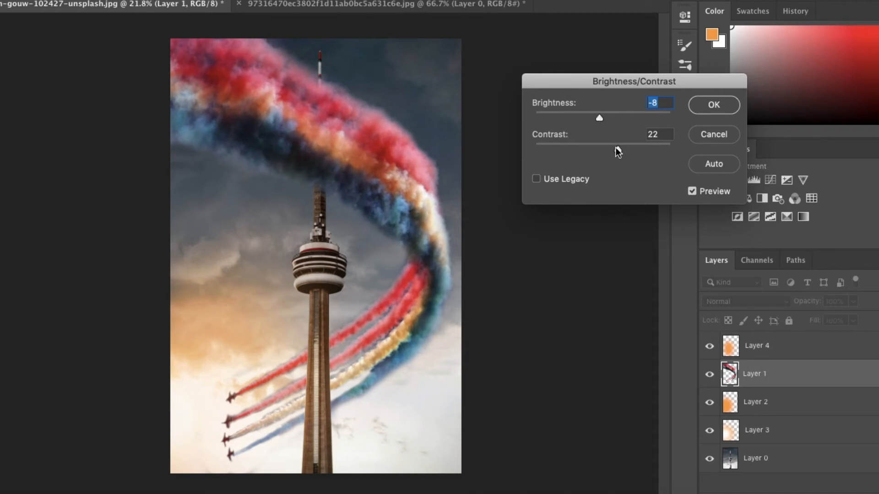
left_click(710, 109)
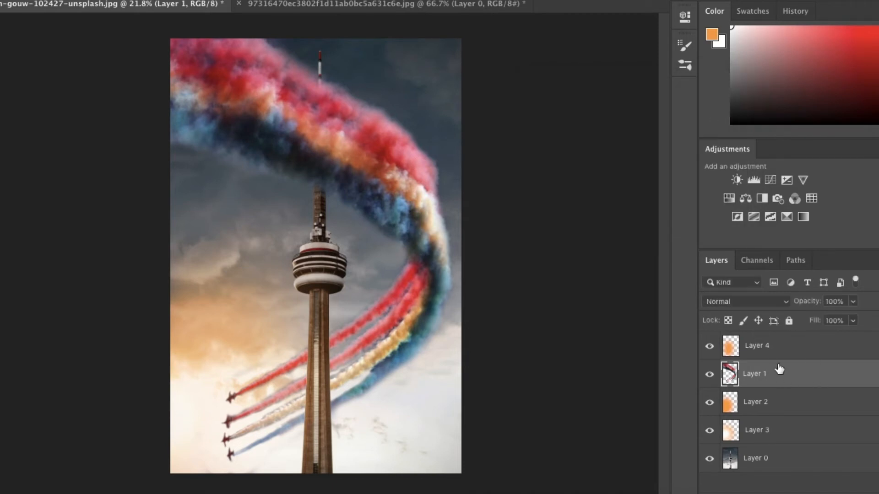
Step: Apply Brightness/Contrast to the tower photo on Layer 0 with contrast 25 and a very slight brightness reduction
left_click(768, 461)
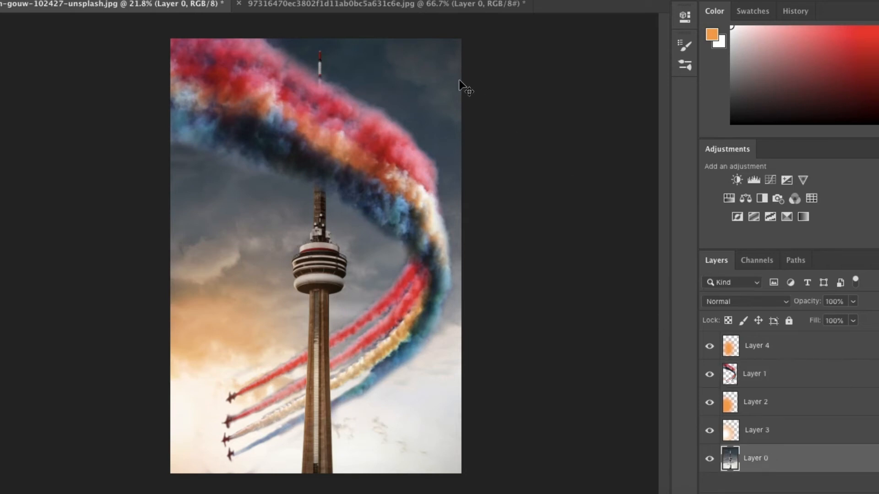
left_click(133, 0)
mouse_move(183, 0)
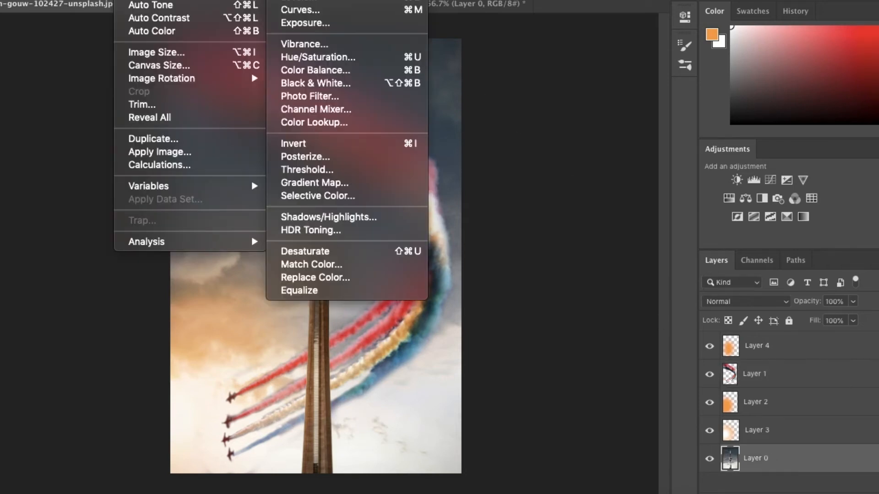
left_click(312, 0)
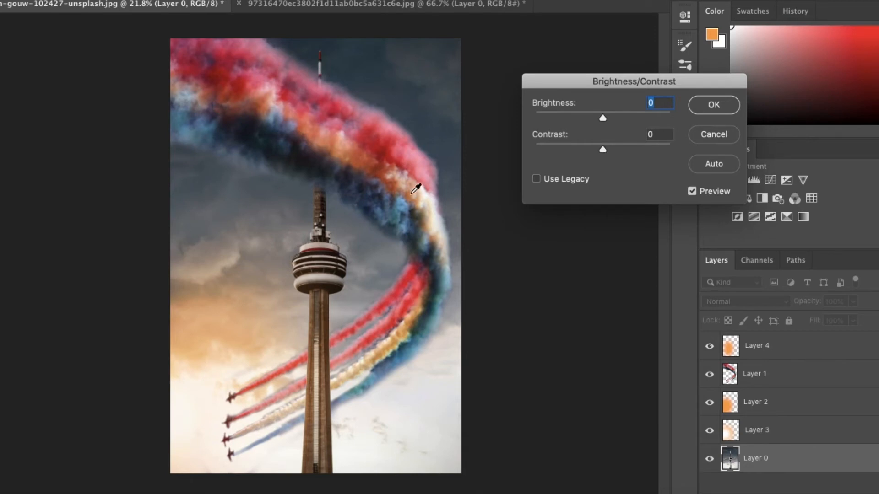
left_click_drag(600, 148, 620, 152)
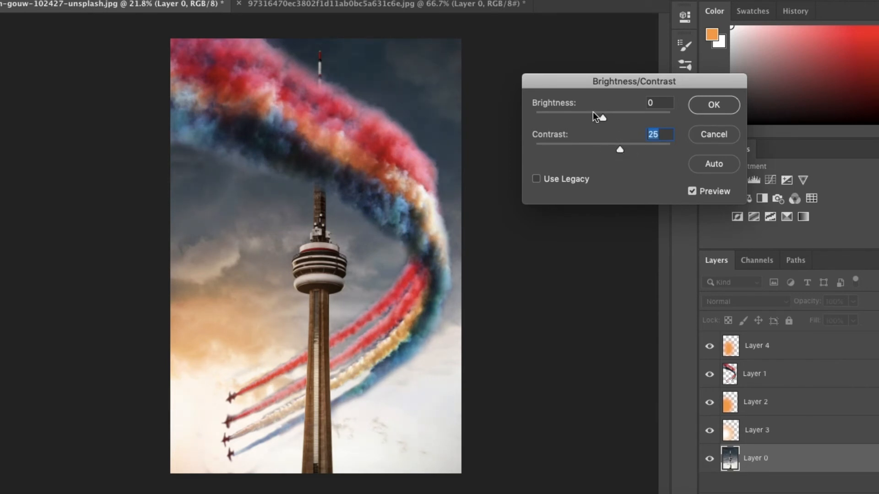
mouse_move(602, 116)
left_mouse_down()
mouse_move(592, 114)
mouse_move(601, 116)
left_mouse_up()
left_click(724, 104)
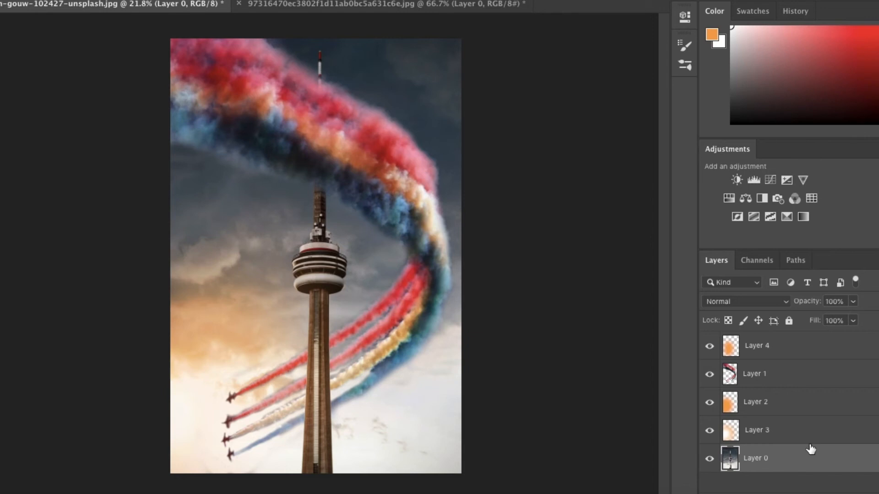
Step: Merge all visible layers into a single layer
right_click(790, 458)
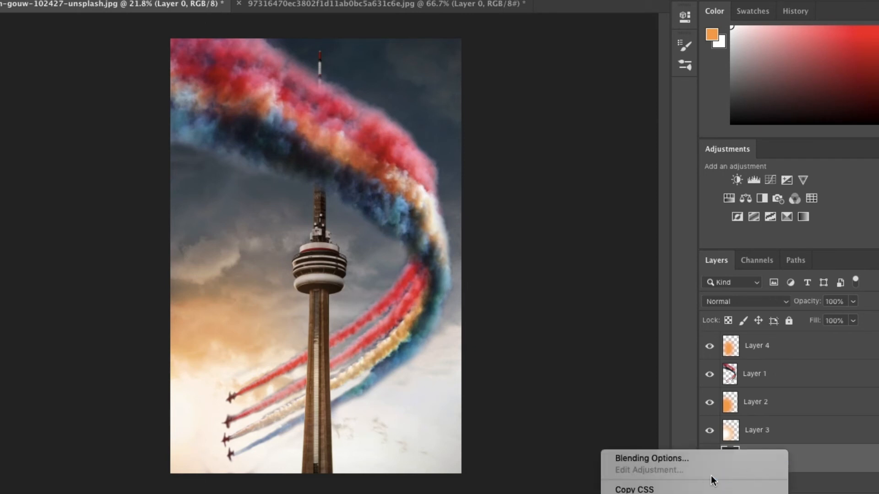
scroll(710, 466, "down", 10)
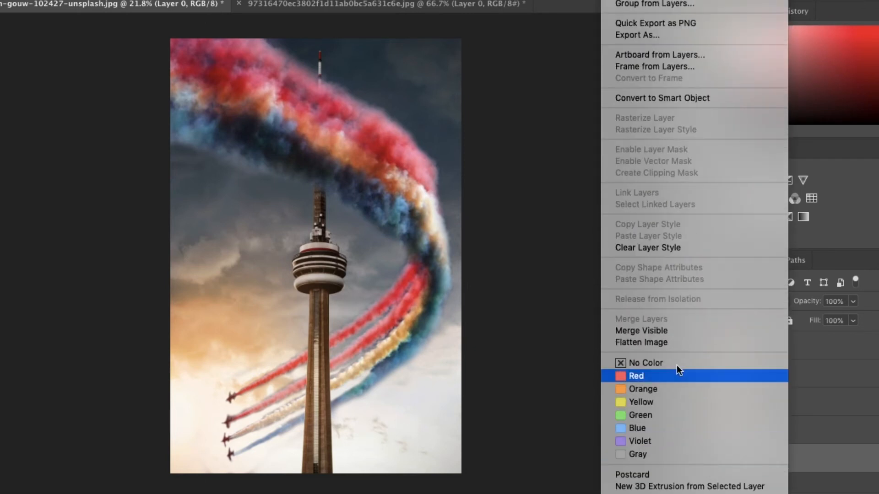
left_click(665, 335)
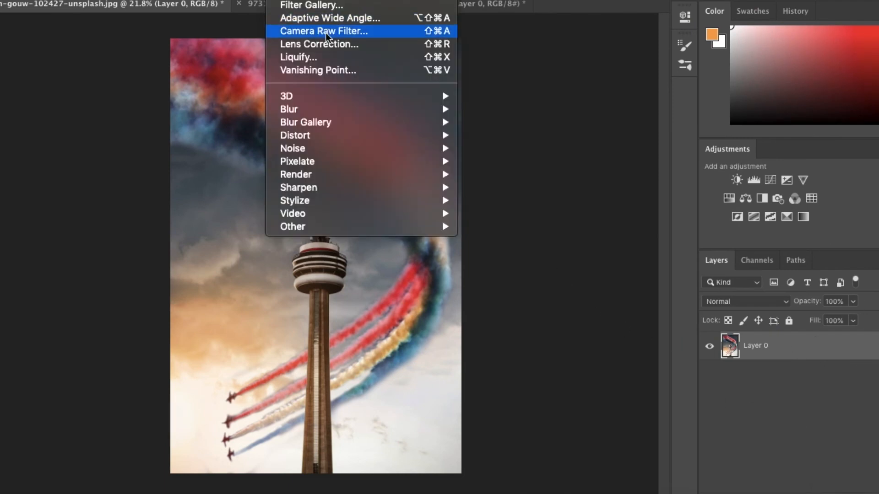
Step: Start the Camera Raw Filter on the merged image, raise Dehaze and warm the white balance temperature slightly
left_click(326, 31)
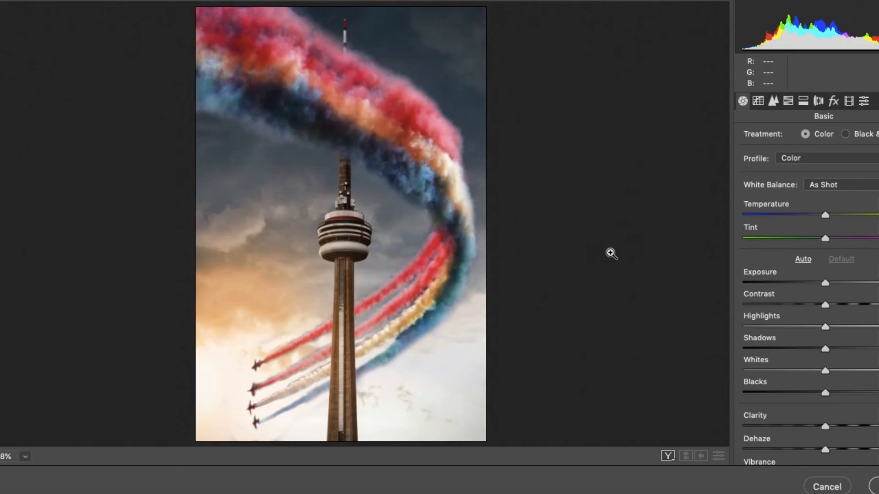
scroll(825, 348, "down", 3)
left_click_drag(825, 406, 850, 405)
left_click_drag(825, 172, 832, 171)
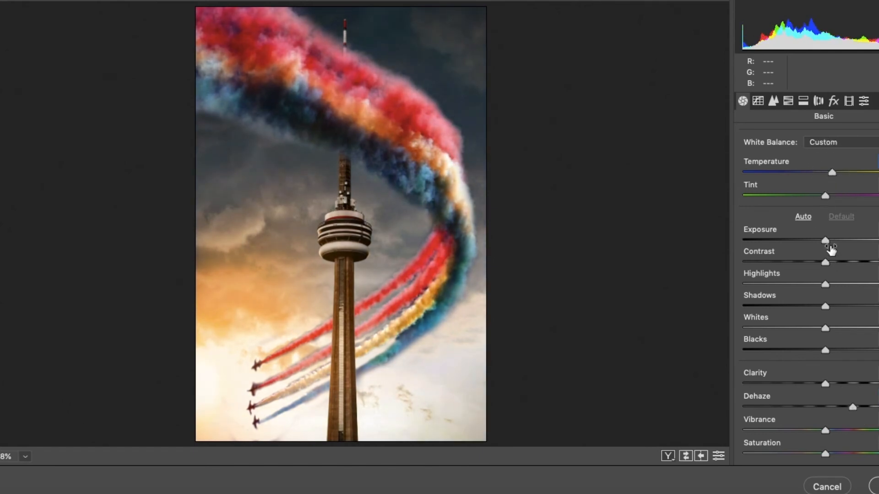
Step: Adjust the tones in Camera Raw: raise exposure and contrast slightly, lower highlights and blacks, and lift shadows and whites
left_click_drag(825, 239, 827, 240)
left_click_drag(827, 262, 831, 261)
left_click_drag(828, 294, 811, 300)
left_click_drag(826, 305, 809, 353)
Step: Lower Clarity slightly, raise Vibrance and apply the Camera Raw Filter
mouse_move(825, 384)
left_mouse_down()
mouse_move(801, 387)
mouse_move(820, 387)
left_mouse_up()
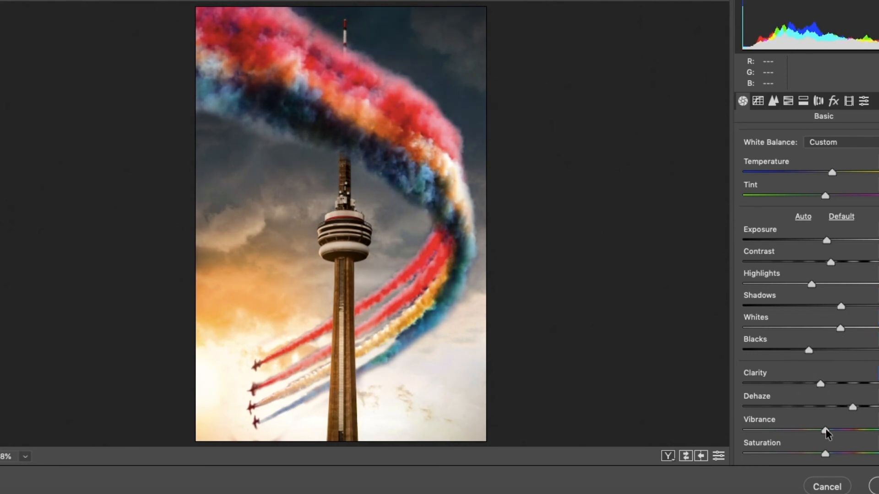
left_click_drag(826, 430, 862, 407)
left_click(875, 486)
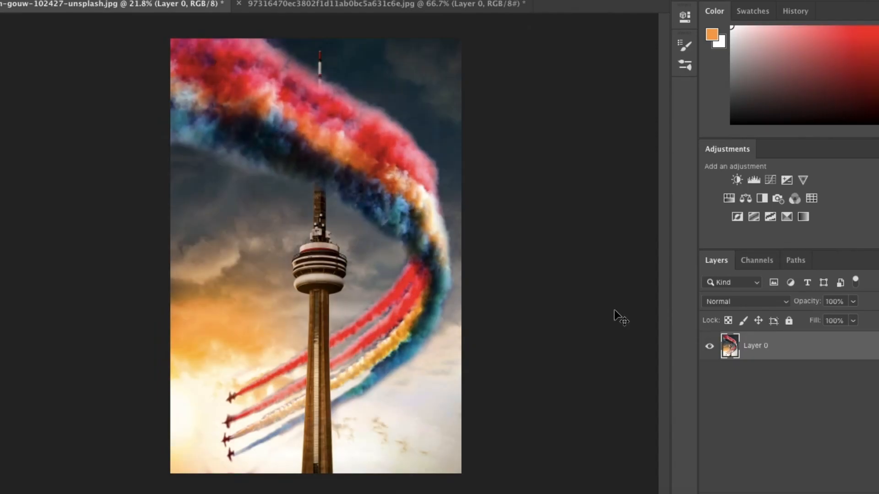
Step: Compare the original tower photo with the finished composite using the document history, ending on the Camera Raw Filter state
left_click(794, 10)
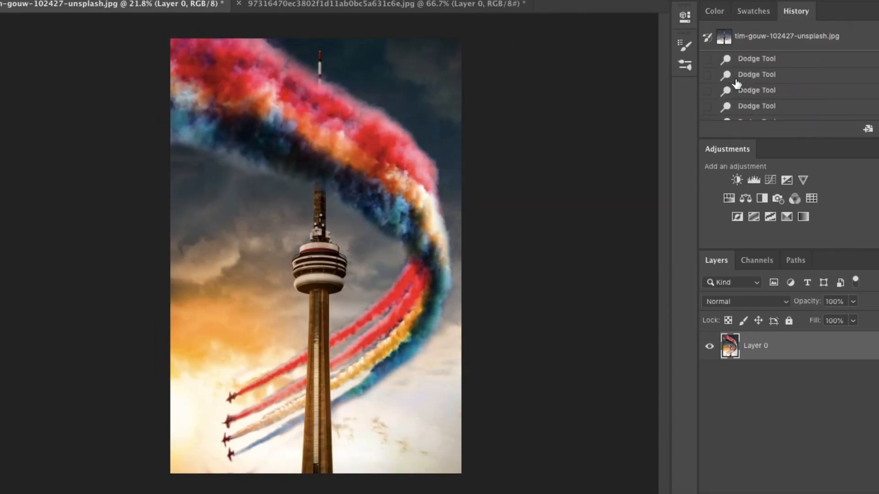
left_click(727, 37)
scroll(775, 65, "down", 5)
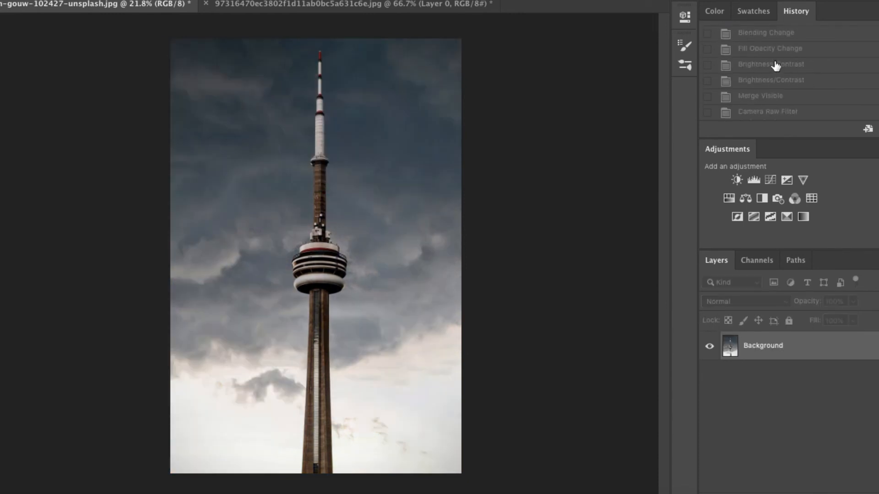
left_click(770, 113)
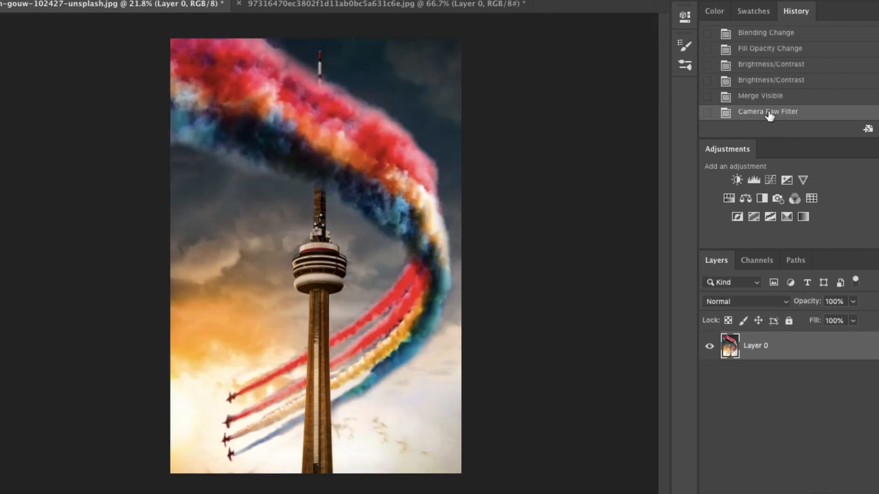
left_click(713, 12)
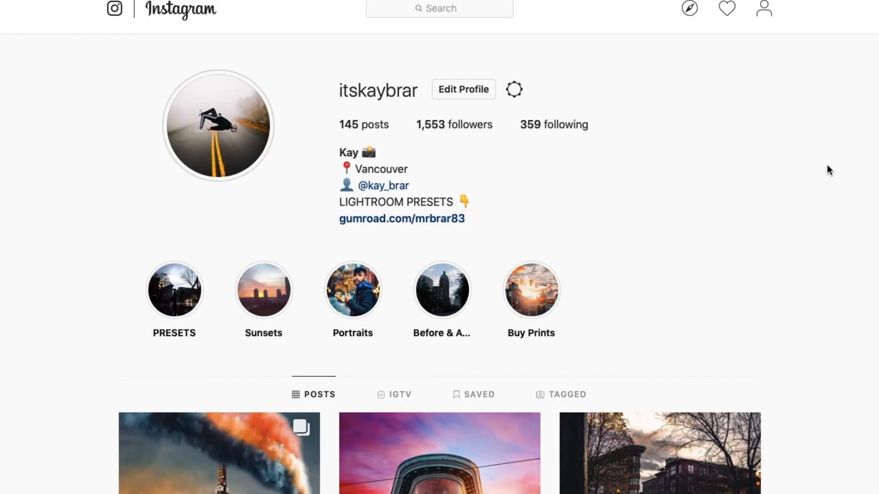
Step: Switch to Instagram and look through the profile page, its Before & After highlight and the grid of posts
scroll(828, 165, "down", 1)
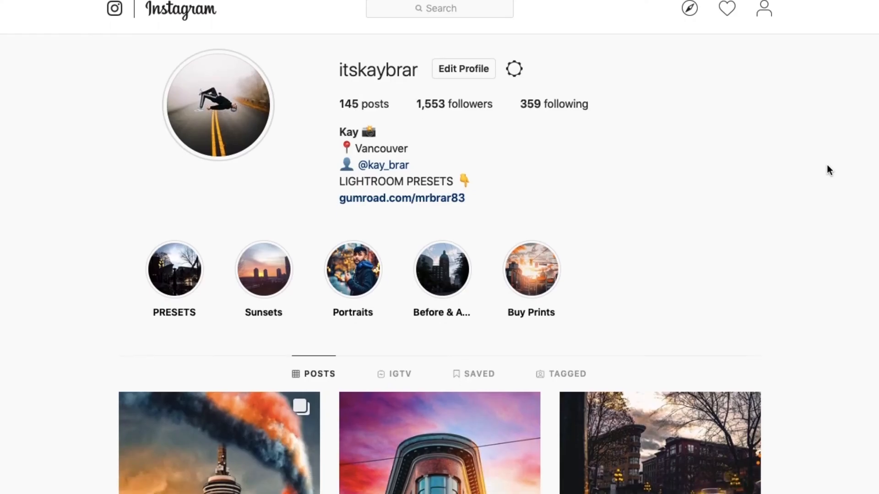
scroll(827, 166, "down", 1)
scroll(827, 166, "up", 2)
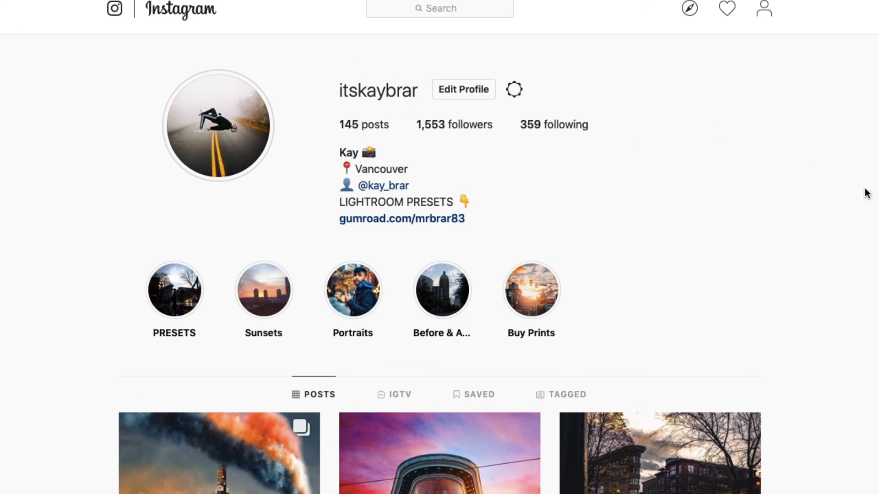
scroll(865, 190, "down", 5)
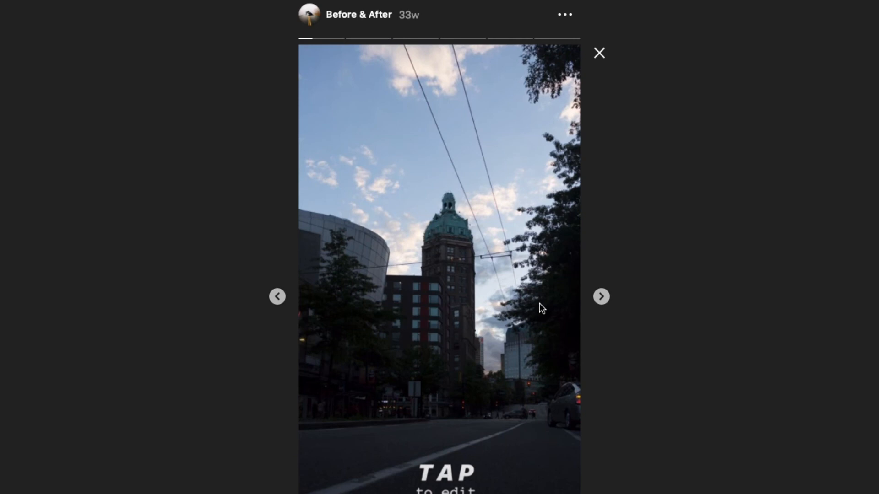
left_click(601, 297)
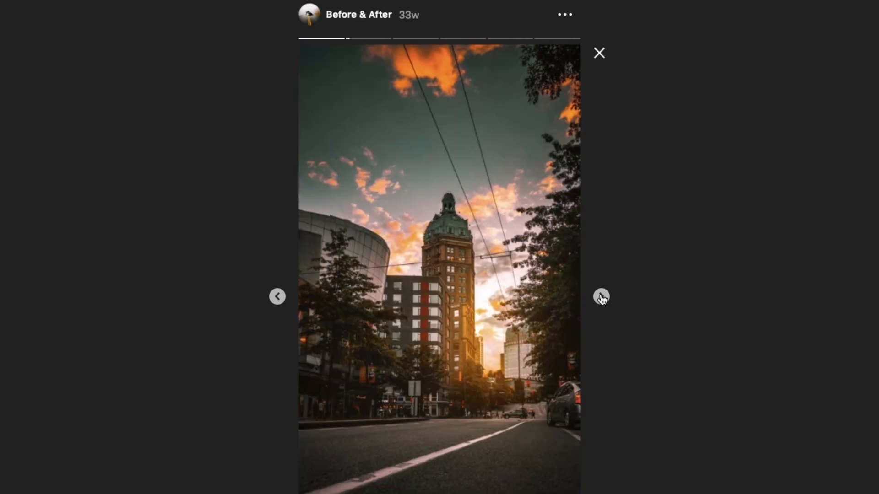
left_click(601, 298)
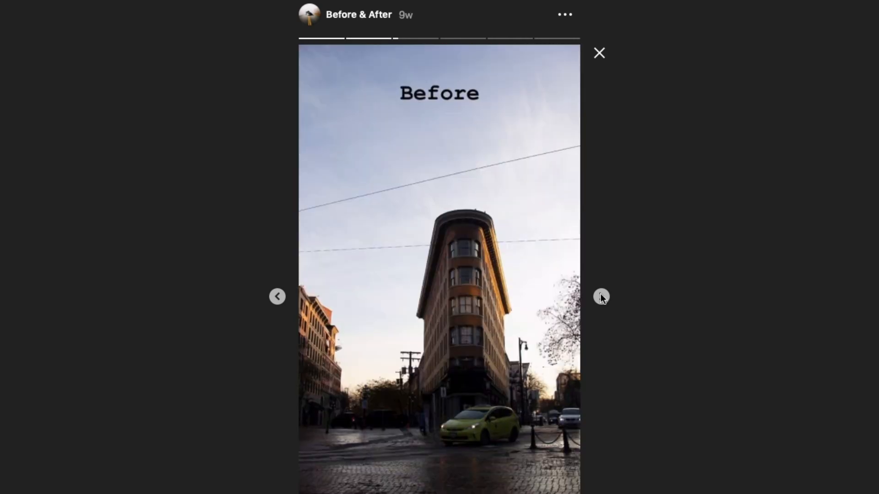
left_click(601, 297)
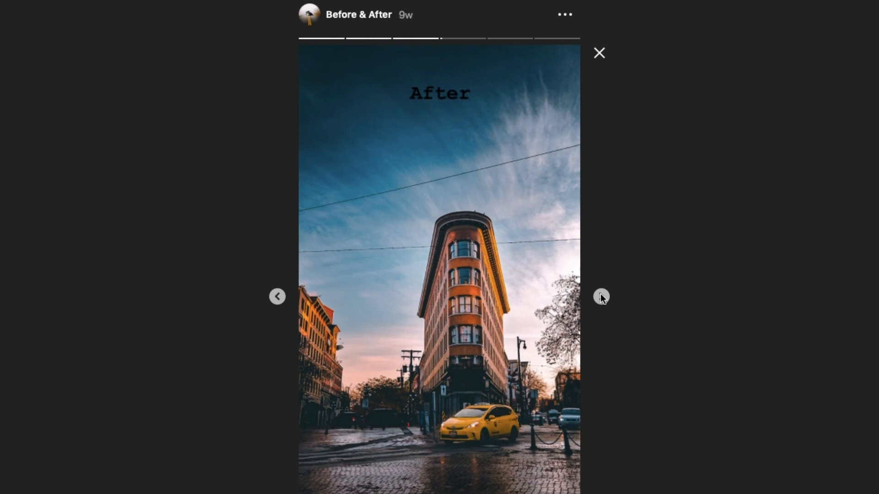
left_click(601, 54)
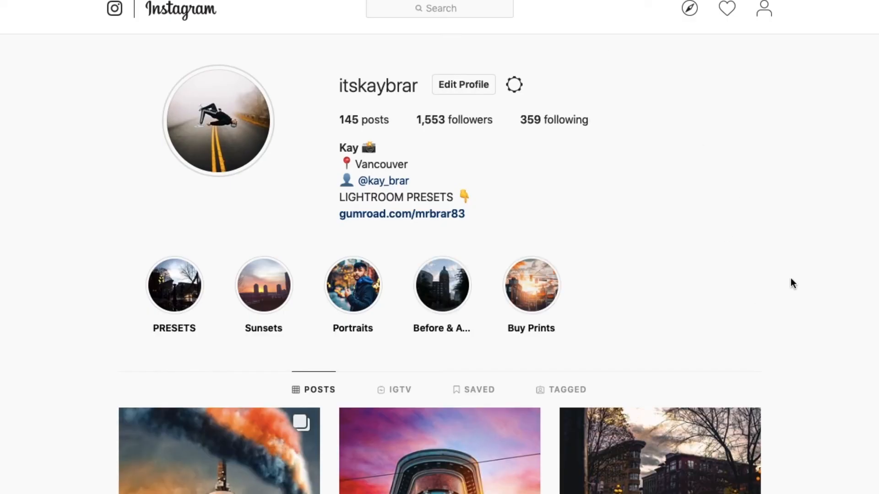
scroll(796, 298, "down", 5)
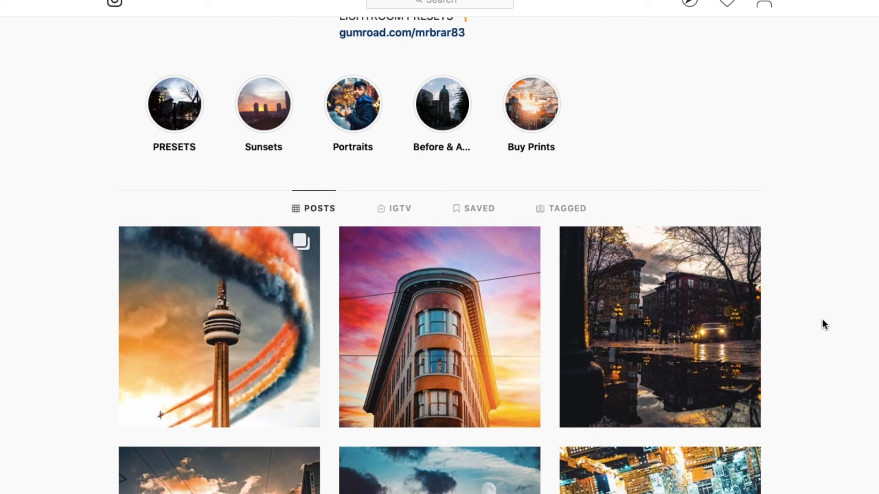
scroll(823, 320, "up", 5)
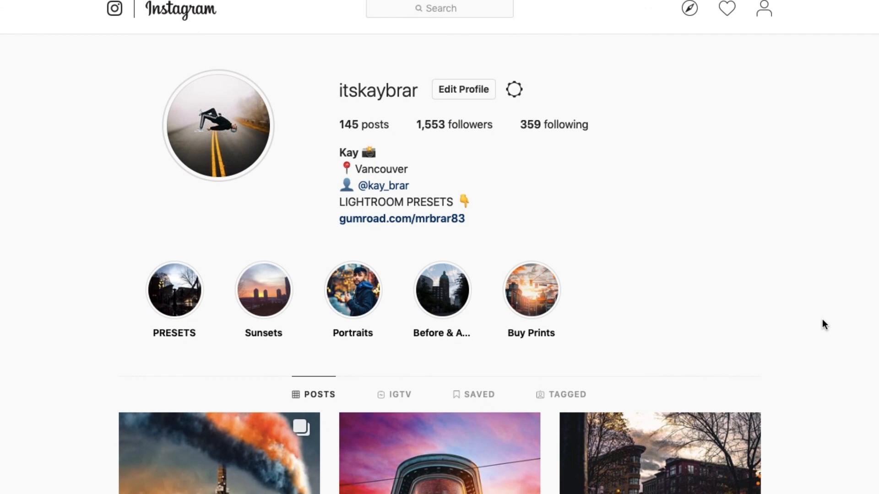